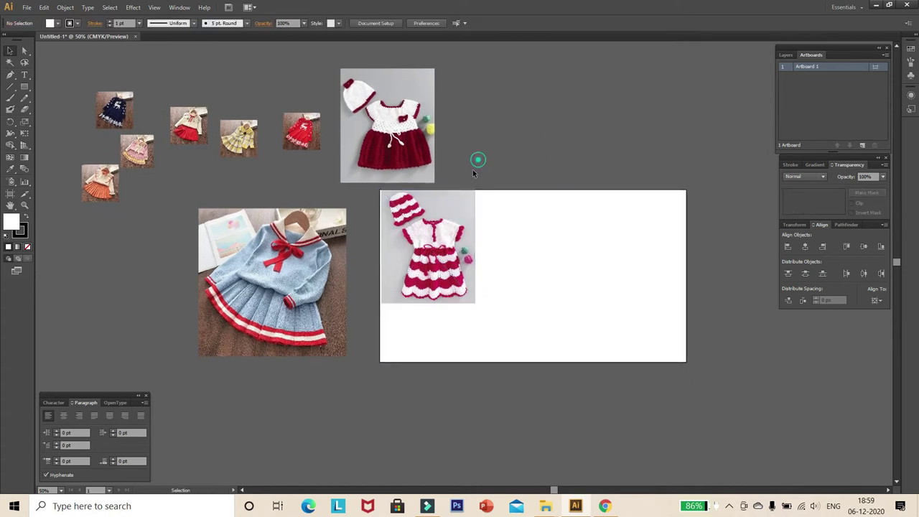
Step: Place a copy of the maroon dress photo at the artboard's top-right corner
left_click(431, 236)
left_click(617, 140)
left_click_drag(387, 122, 608, 252)
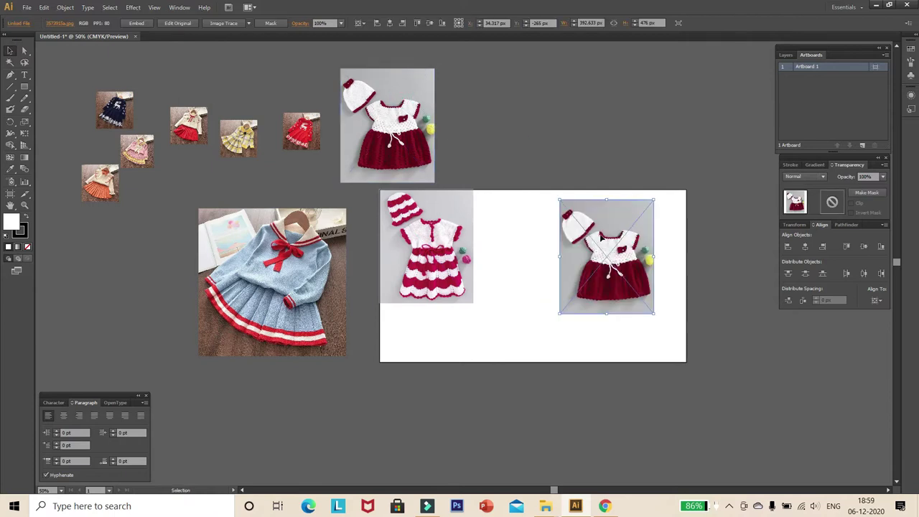
left_click(823, 246)
left_click(847, 246)
left_click(638, 130)
Step: Line up the red, yellow and red-and-white thumbnails as a top-aligned top row
left_click_drag(309, 127, 500, 210)
left_click_drag(253, 144, 545, 217)
left_click_drag(188, 125, 573, 210)
left_click_drag(594, 171, 475, 205)
left_click(876, 300)
left_click(854, 313)
left_click(846, 246)
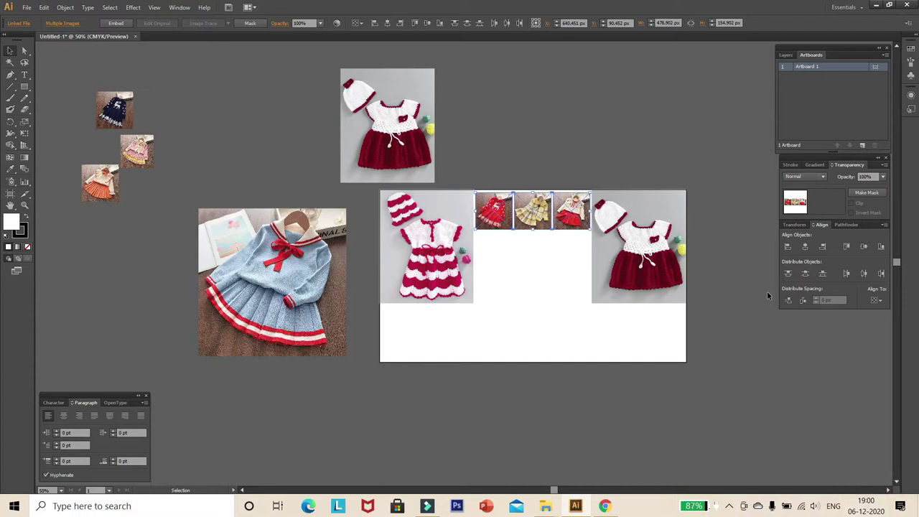
left_click(579, 221, "shift")
left_click(875, 300)
left_click(855, 312)
left_click(495, 148)
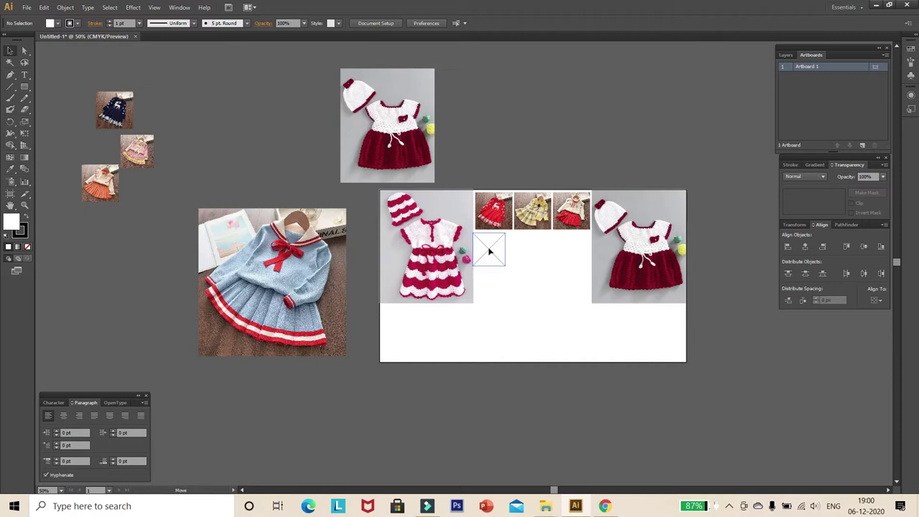
Step: Place the pink, orange and navy thumbnails as the bottom row under them
left_click_drag(492, 250, 487, 246)
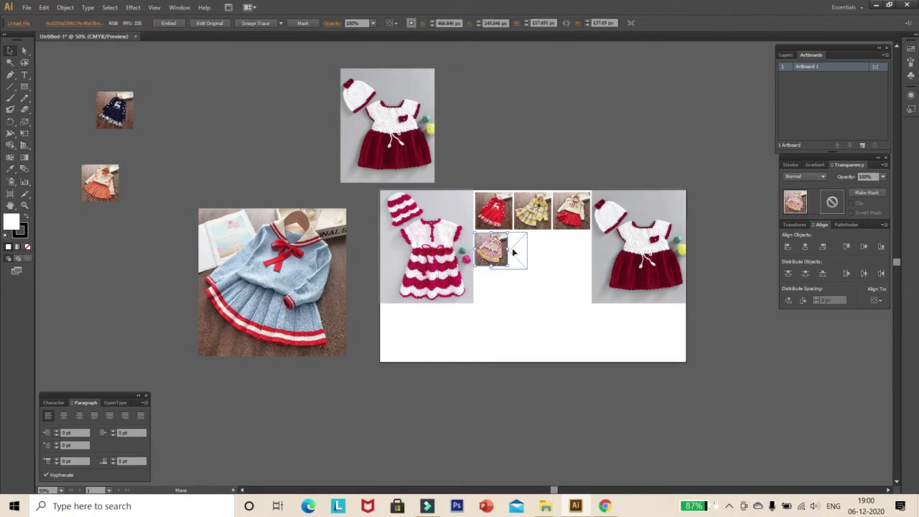
left_click_drag(100, 182, 526, 252)
left_click_drag(114, 109, 563, 251)
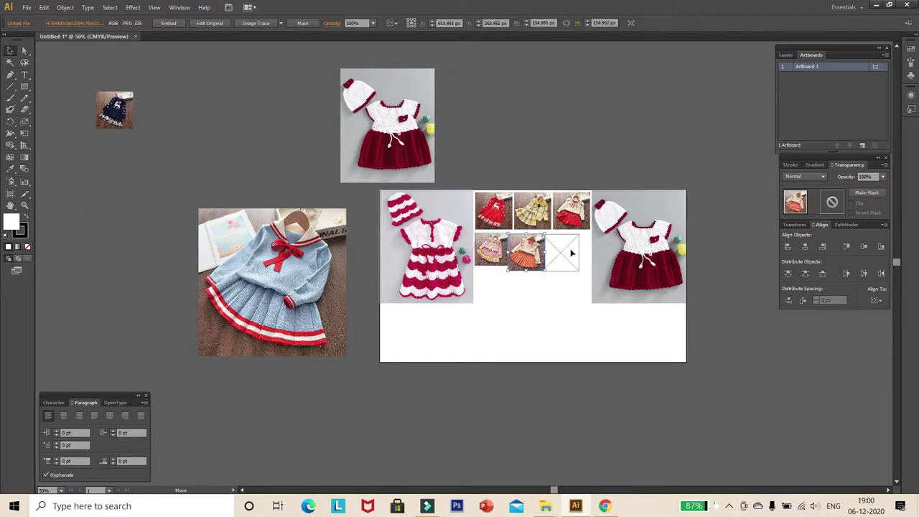
left_click(581, 208, "shift")
left_click(822, 248)
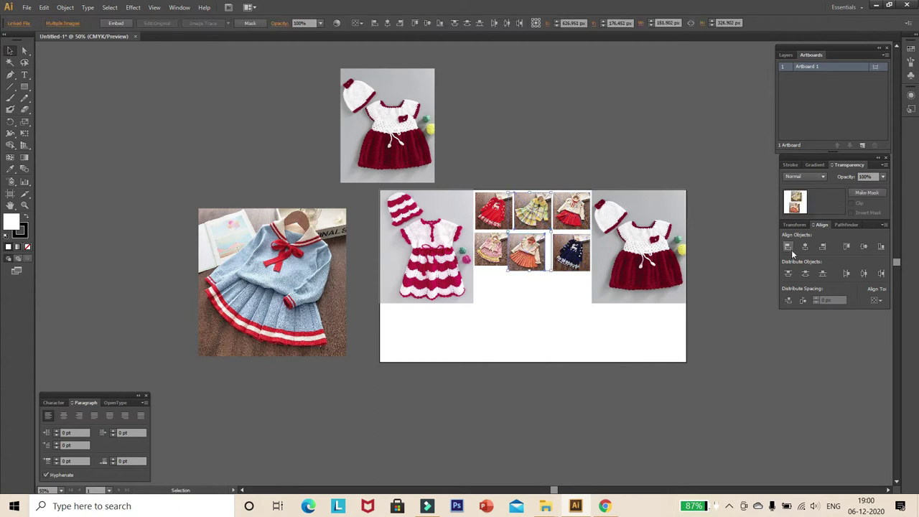
key("ctrl+z")
key("ctrl+z")
key("ctrl+z")
key("ctrl+z")
key("ctrl+z")
left_click(479, 262, "shift")
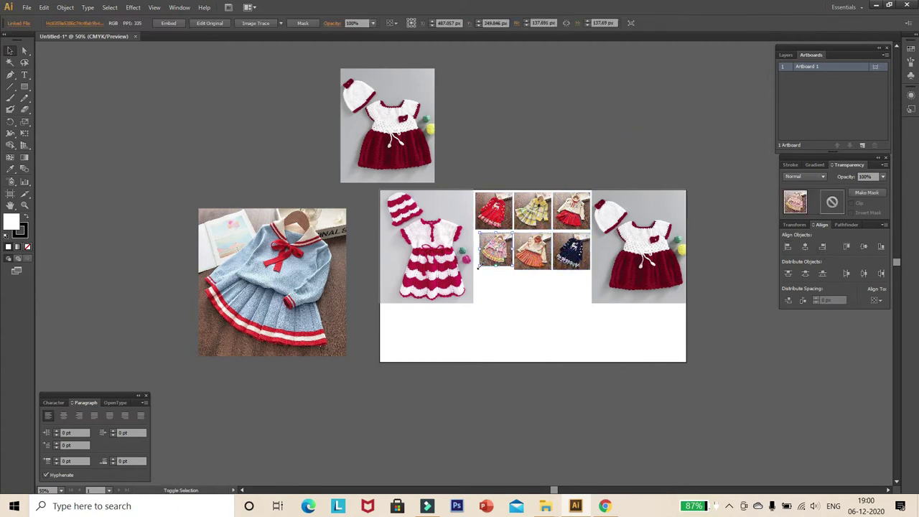
left_click(531, 251, "shift")
left_click(581, 255, "shift")
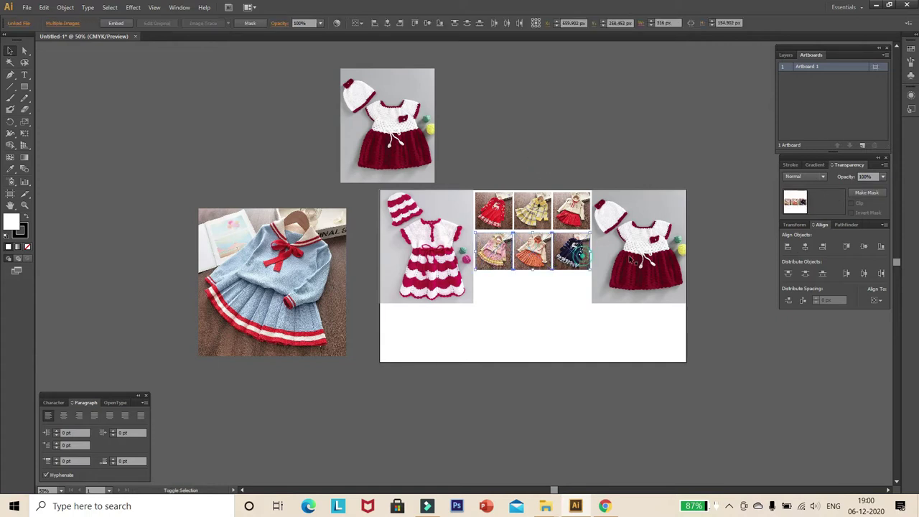
key("ctrl+z")
key("ctrl+z")
key("ctrl+z")
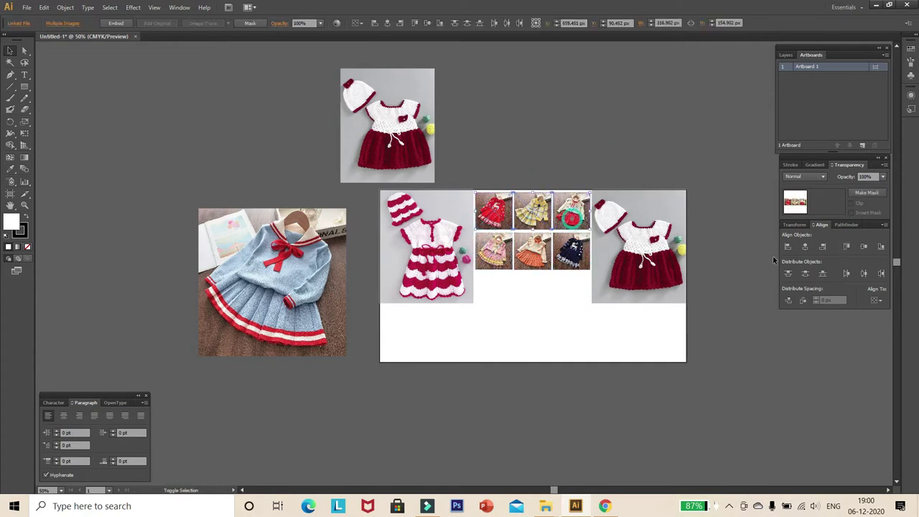
left_click(612, 150)
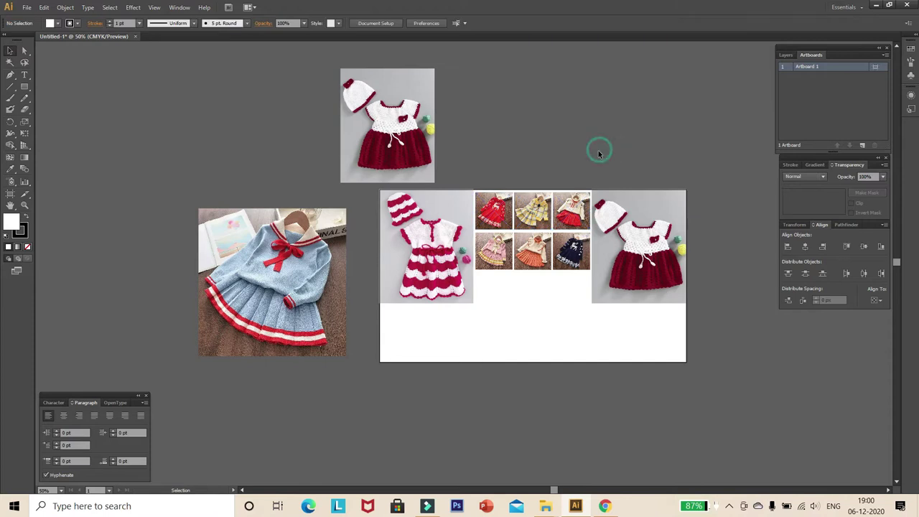
Step: Copy the orange-dress thumbnail onto the right slot, enlarge it and nudge it up
left_click_drag(363, 205, 313, 201)
left_click(480, 246)
mouse_move(481, 245)
left_mouse_down()
mouse_move(560, 203)
mouse_move(633, 285)
left_mouse_up()
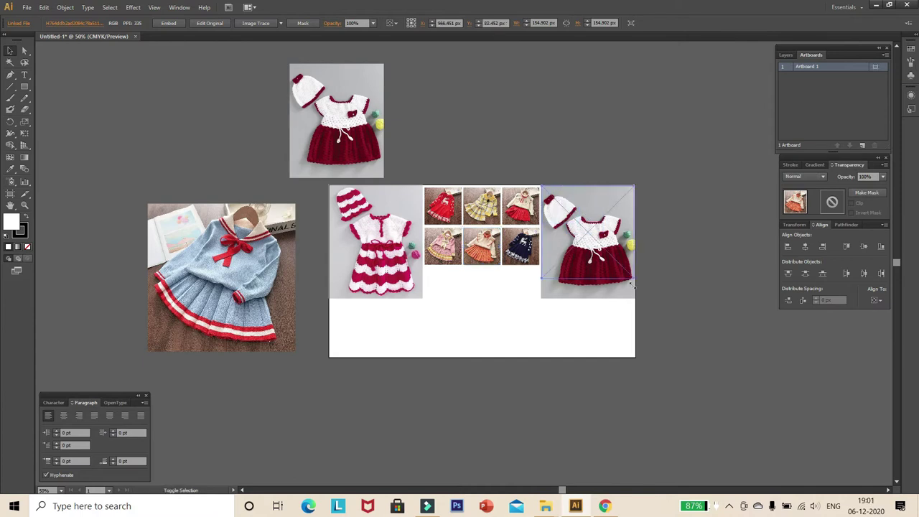
left_click(667, 263)
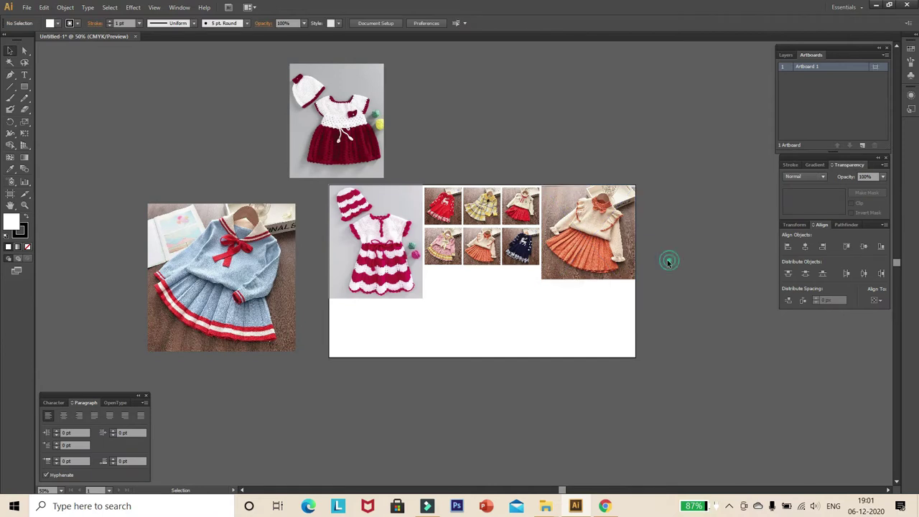
left_click(631, 263)
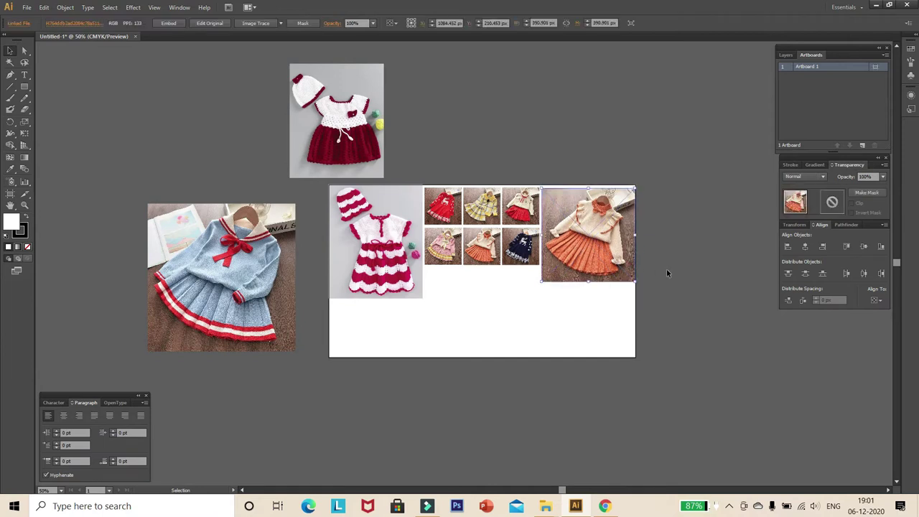
key("shift+Up")
left_click(666, 268)
Step: Add a horizontal guide at the photos' bottom edge and shrink the pink dress to it
key("ctrl+r")
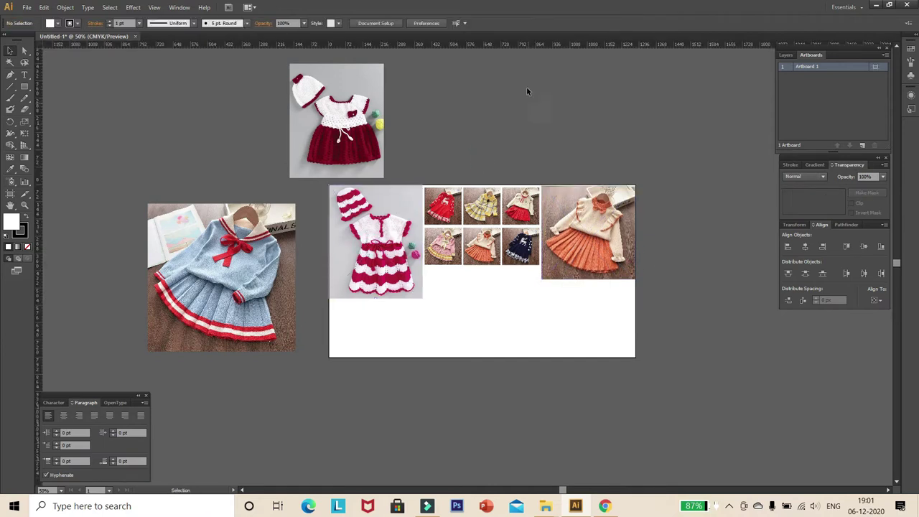
left_click_drag(534, 50, 667, 280)
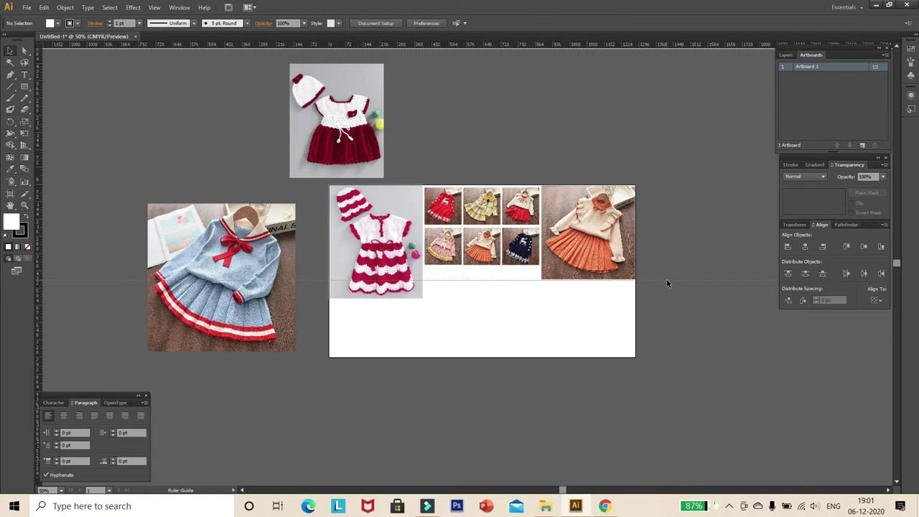
left_click(346, 293)
left_click_drag(328, 300, 335, 280)
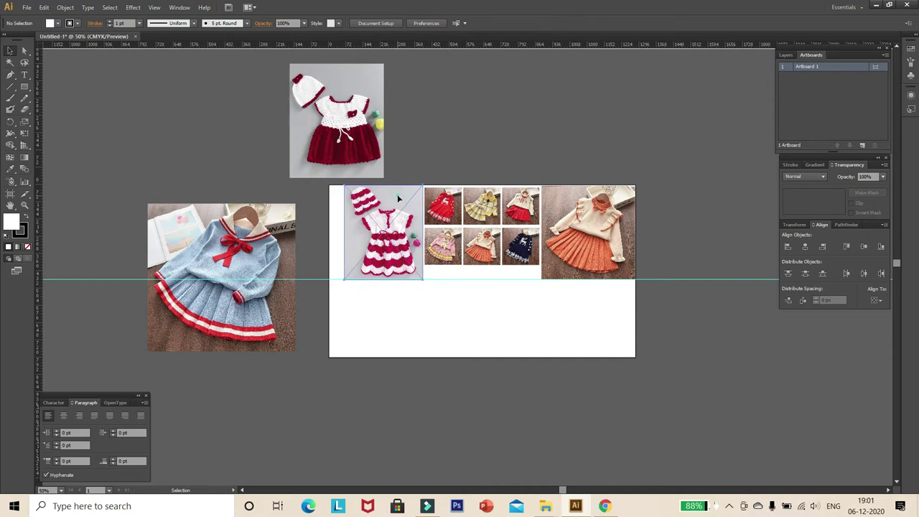
left_click(665, 158)
Step: Enlarge the thumbnail grid down to the guide, group it and nudge it into place
left_click(457, 213)
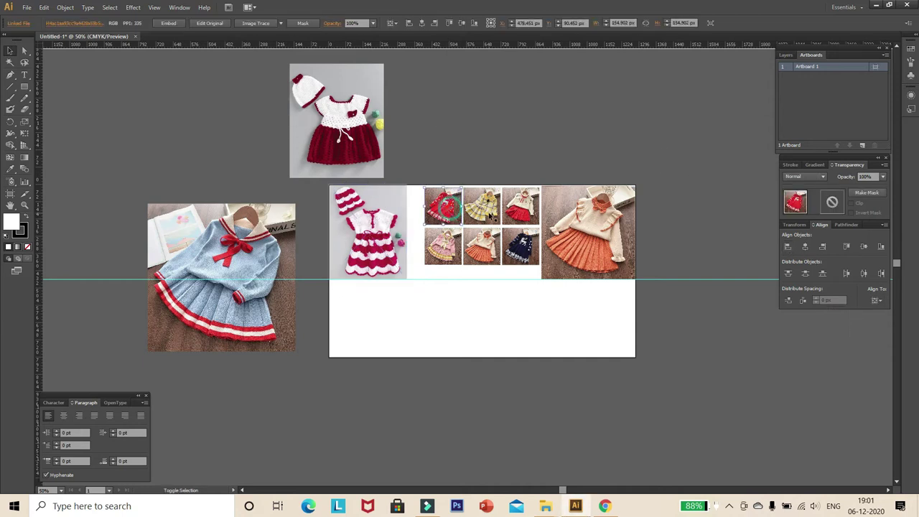
left_click(423, 266, "shift")
left_click_drag(423, 265, 410, 275)
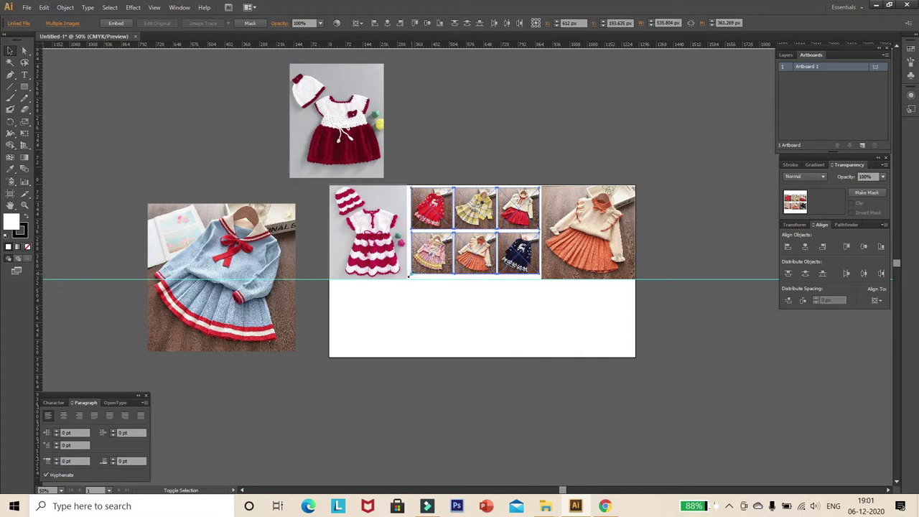
left_click_drag(410, 275, 408, 276)
key("ctrl+g")
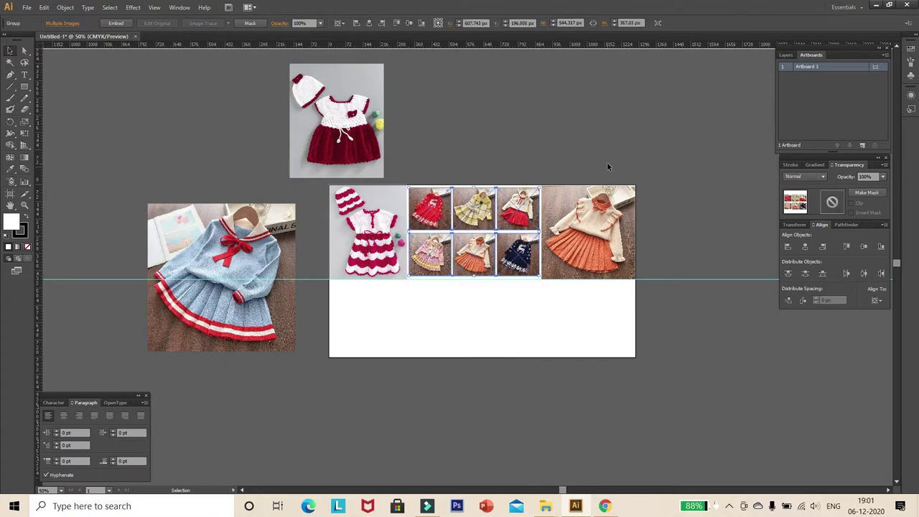
left_click(876, 300)
left_click(860, 331)
key("Up")
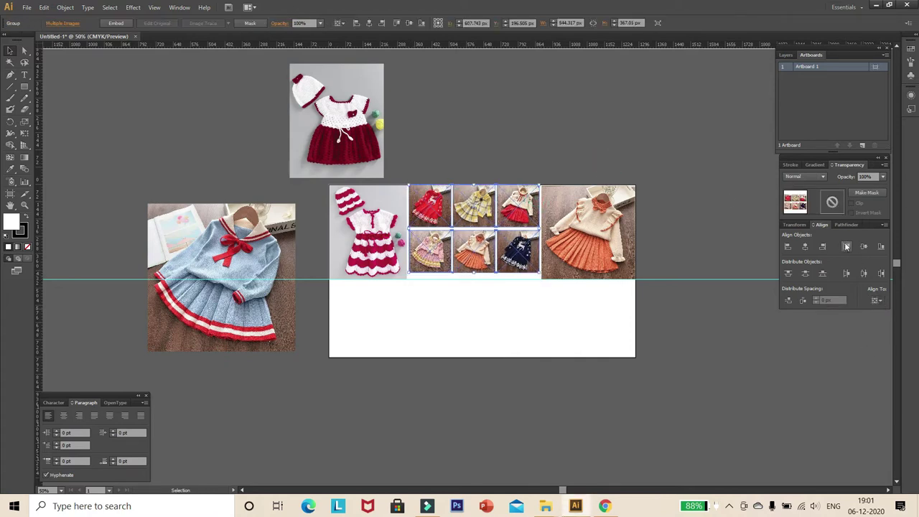
key("ctrl+shift+a")
left_click(528, 203)
left_click(698, 185)
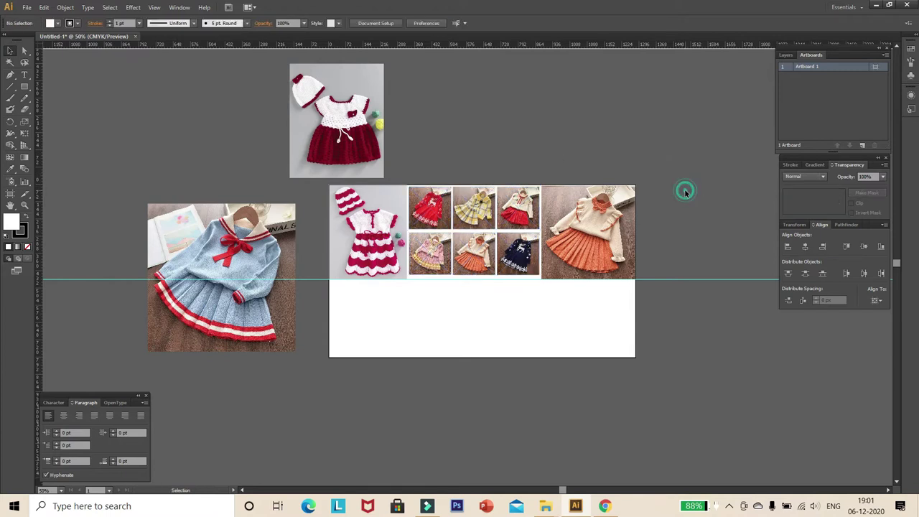
Step: Adjust the orange-dress photo, then select the pink dress, grid and orange dress together
left_click(390, 200)
left_click_drag(620, 130, 880, 310)
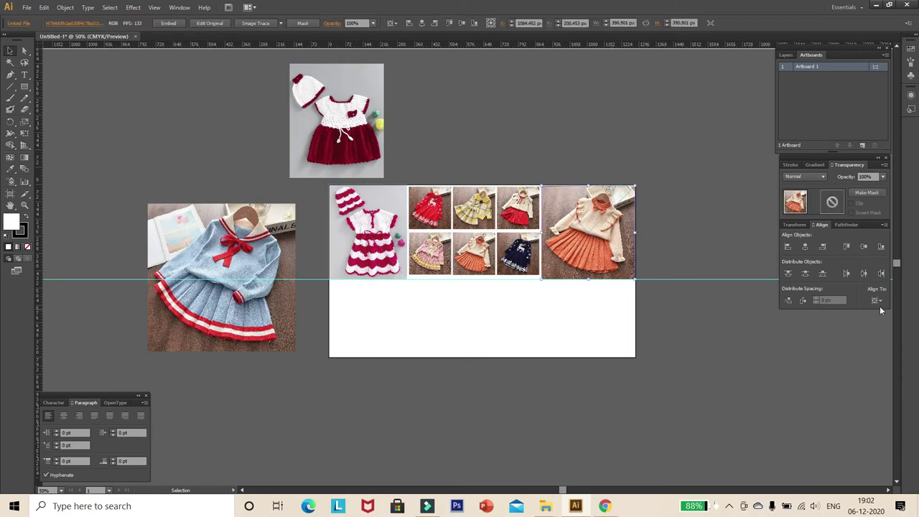
left_click(621, 153)
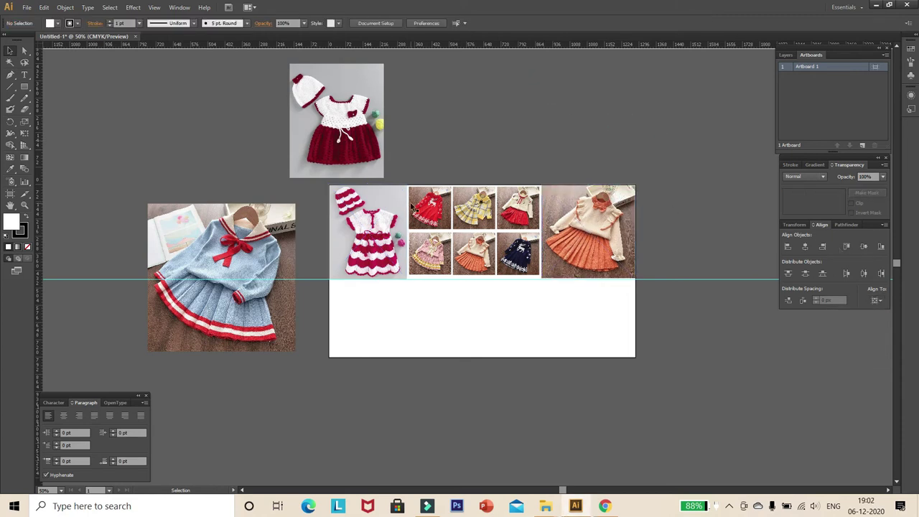
left_click_drag(300, 192, 617, 308)
Step: Group the photo row and align it to the artboard's bottom edge
key("ctrl+g")
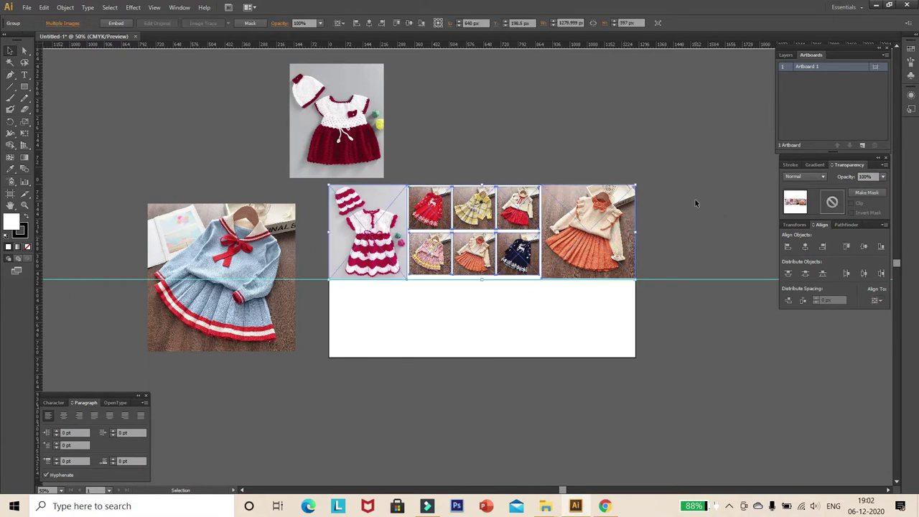
left_click(882, 246)
left_click(682, 328)
Step: Reselect the three photos, revert their alignment and toggle the horizontal guide
left_click(399, 319)
left_click(579, 269, "shift")
left_click(846, 246)
key("ctrl+z")
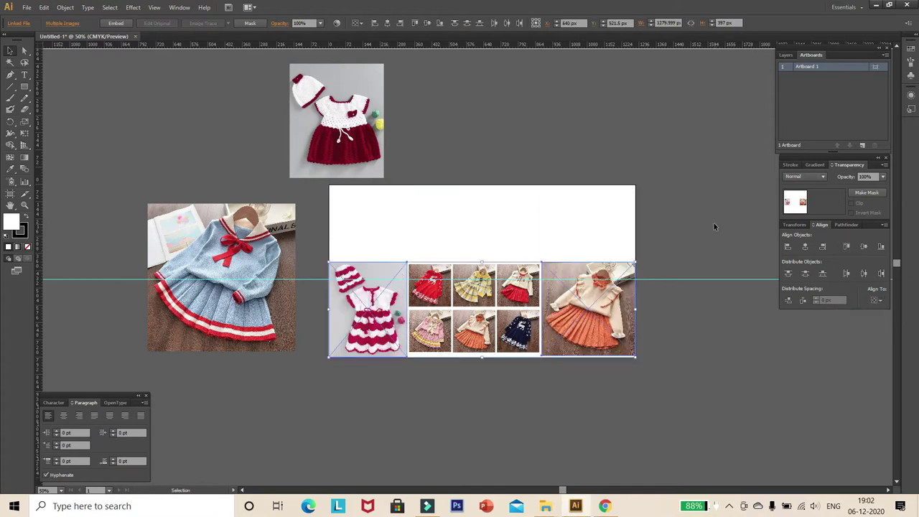
left_click(713, 227)
key("ctrl+z")
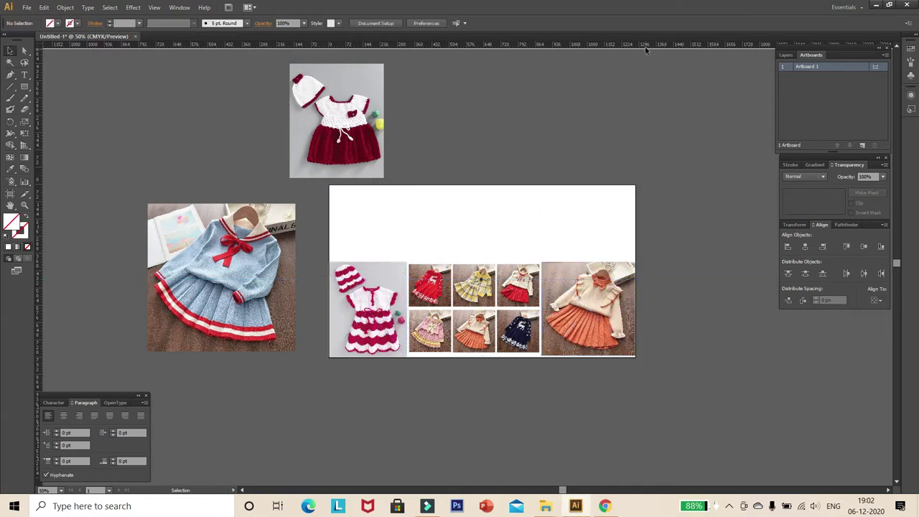
key("ctrl+shift+z")
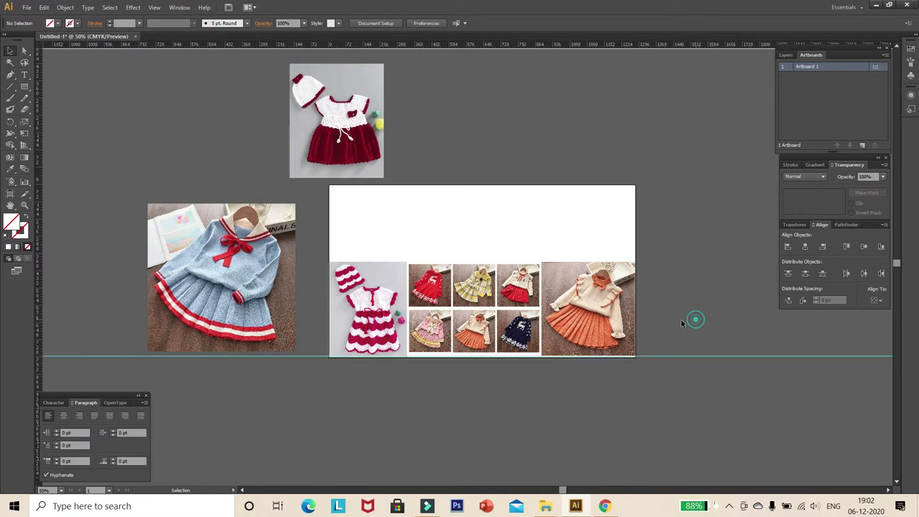
left_click(332, 347)
Step: Shrink the pink dress photo slightly from its corner
scroll(546, 283, "up", 3)
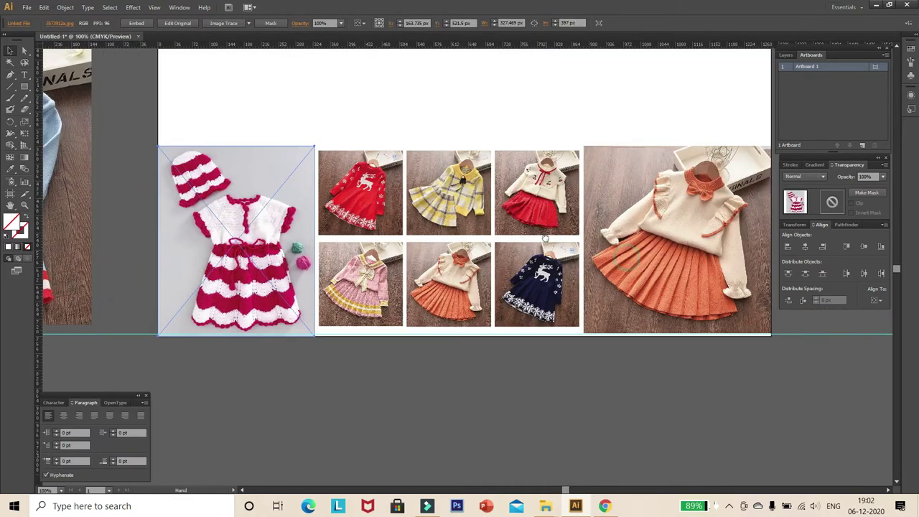
left_click_drag(157, 335, 164, 328)
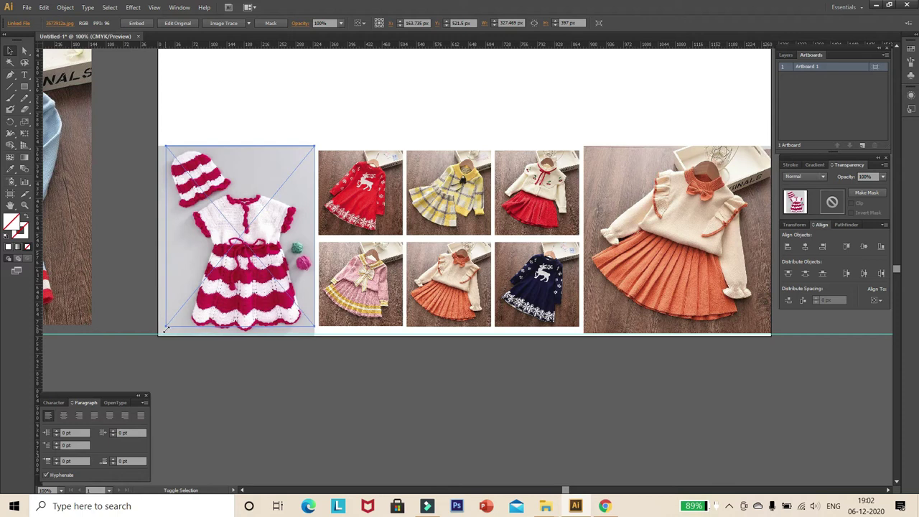
left_click(251, 383)
key("ctrl+minus")
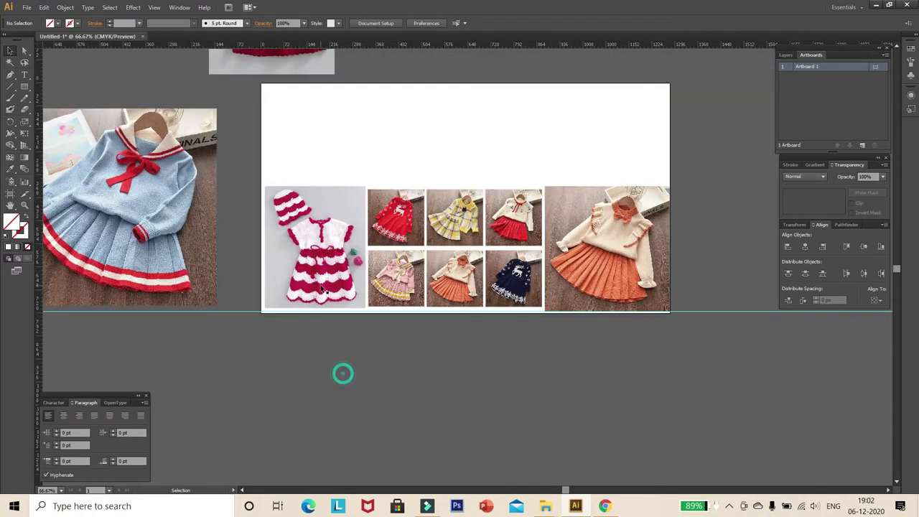
Step: Bottom-align, then top-align the pink dress, grid and orange dress to each other
left_click(320, 234)
left_click_drag(328, 363, 589, 287)
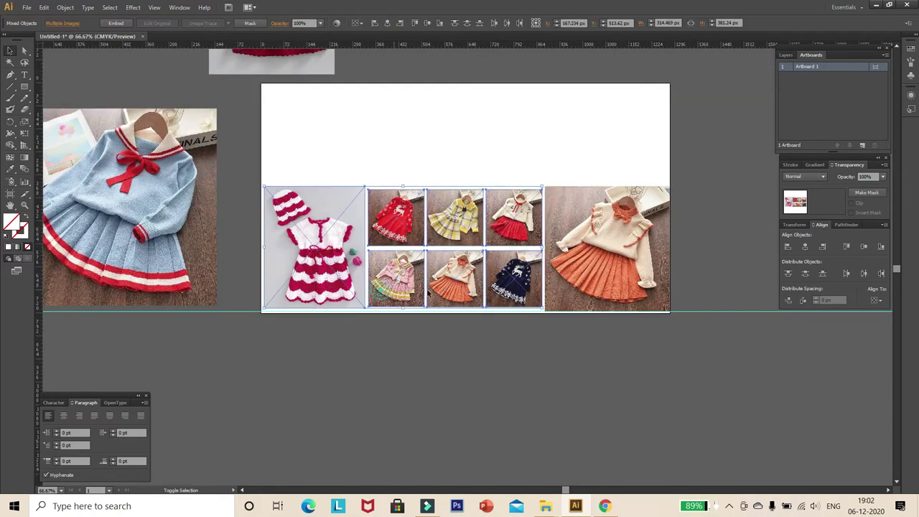
left_click(876, 300)
left_click(881, 246)
left_click(704, 227)
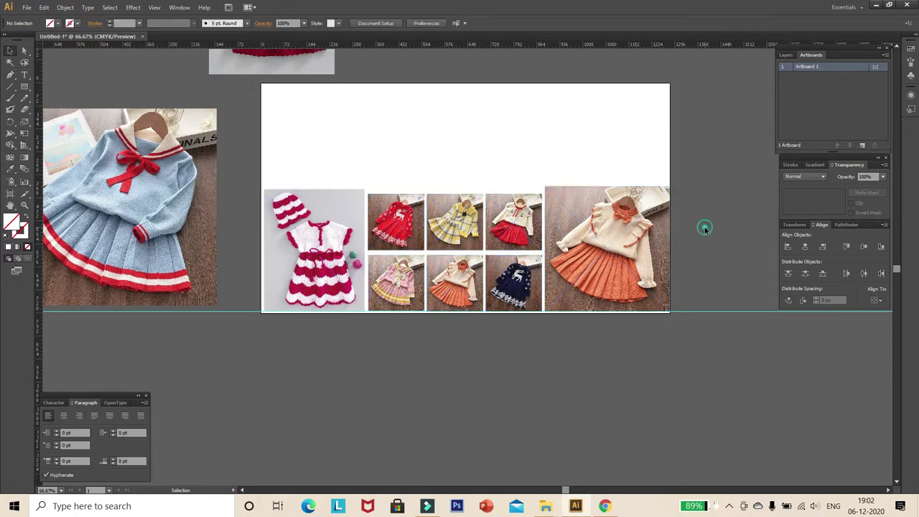
left_click_drag(727, 239, 287, 244)
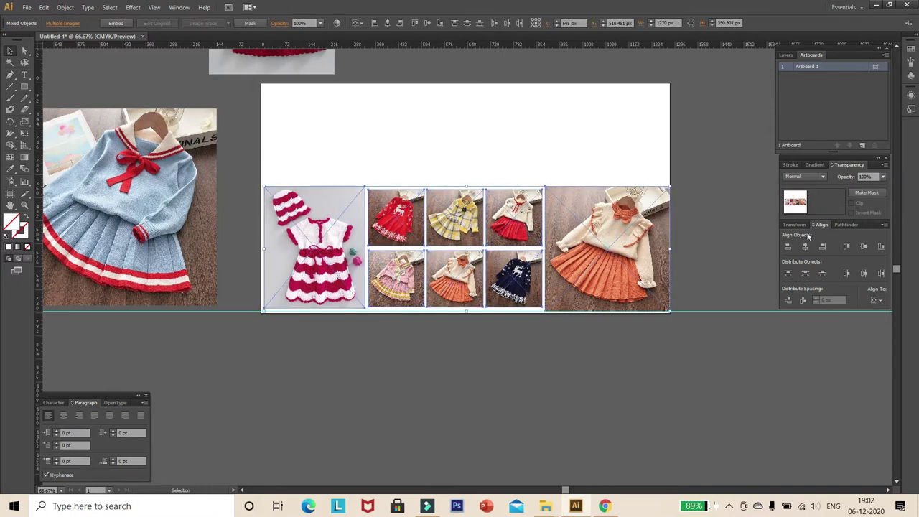
left_click(846, 246)
left_click(728, 233)
Step: Move the pink dress photo out of the row to below the artboard
left_click(354, 289)
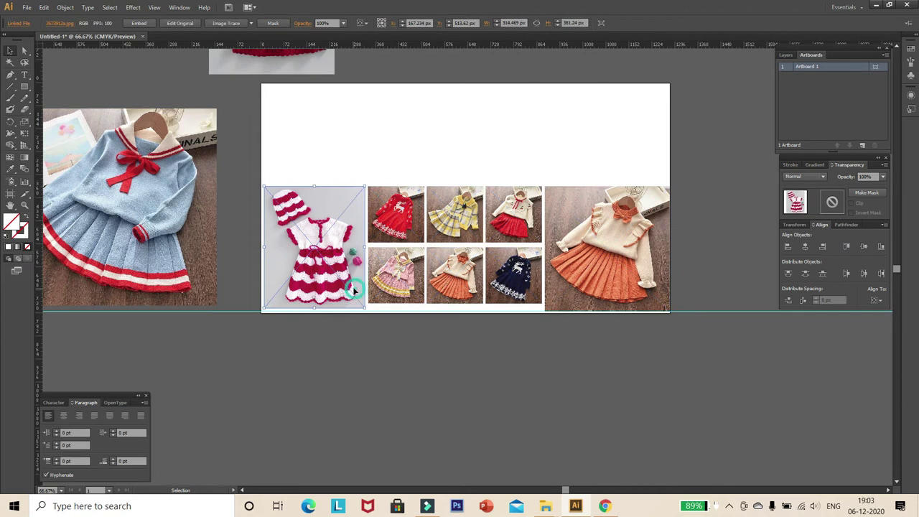
left_click(441, 284)
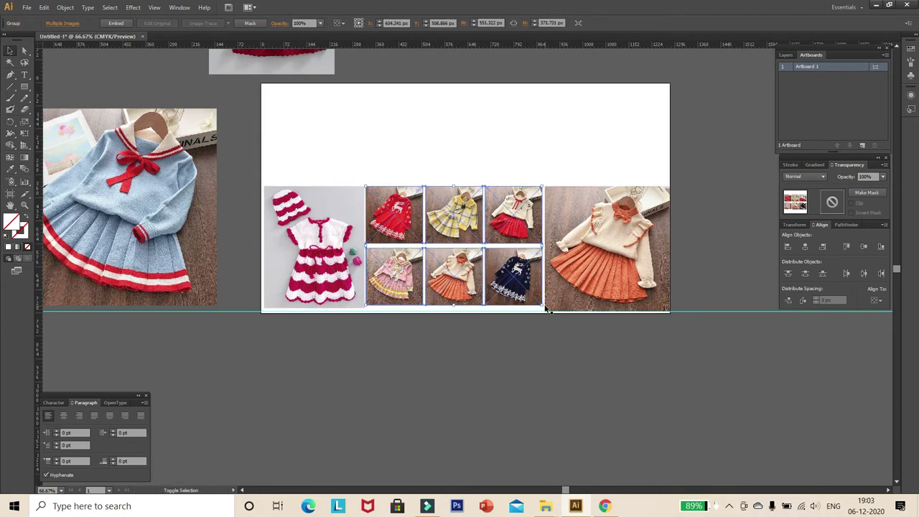
left_click(699, 261)
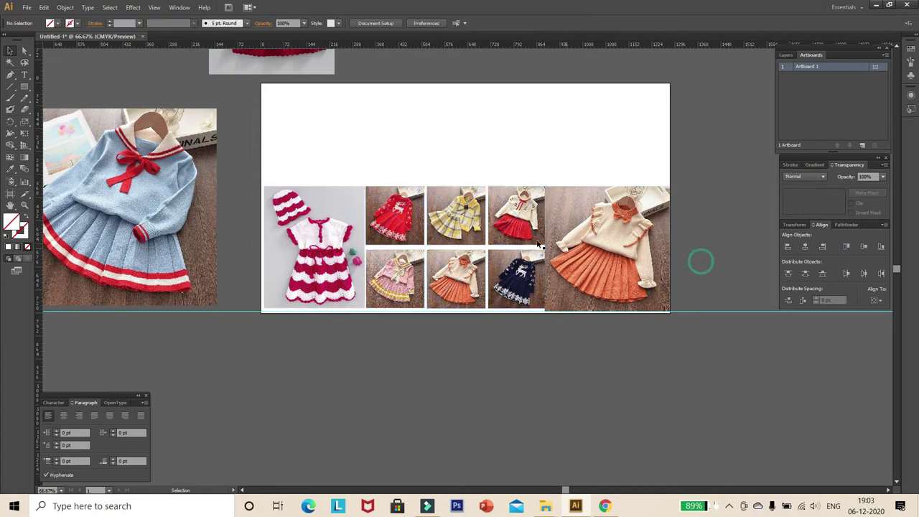
left_click(341, 227)
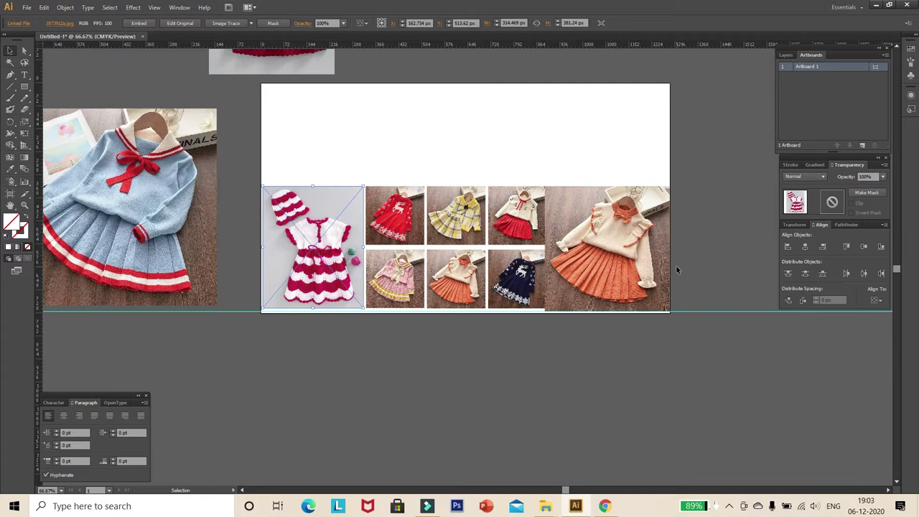
left_click_drag(285, 231, 254, 404)
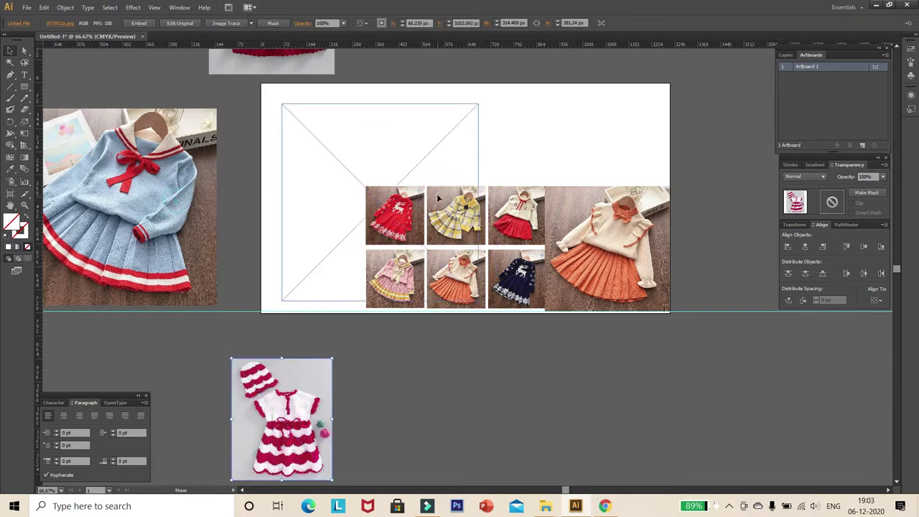
Step: Move the blue sailor-dress photo onto the artboard and shrink it into the left slot
left_click_drag(203, 159, 445, 165)
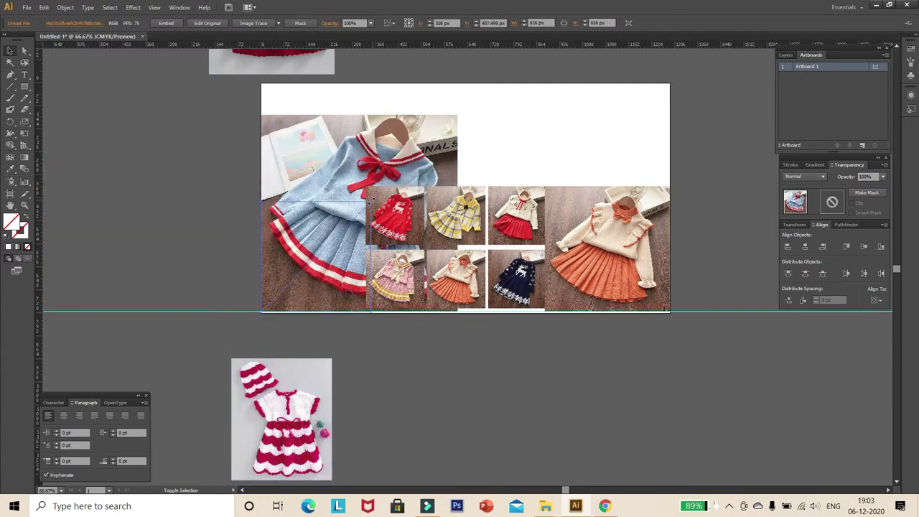
left_click_drag(459, 115, 363, 207)
left_click(222, 187)
left_click_drag(228, 186, 258, 225)
Step: Resize the orange skirt and blue sailor photos to match the row height
left_click(620, 236)
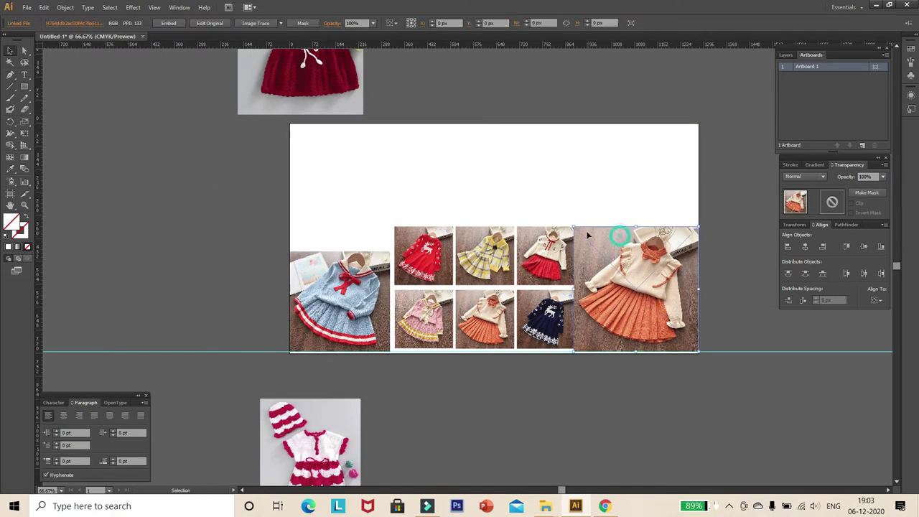
left_click_drag(573, 226, 580, 233)
left_click(386, 254)
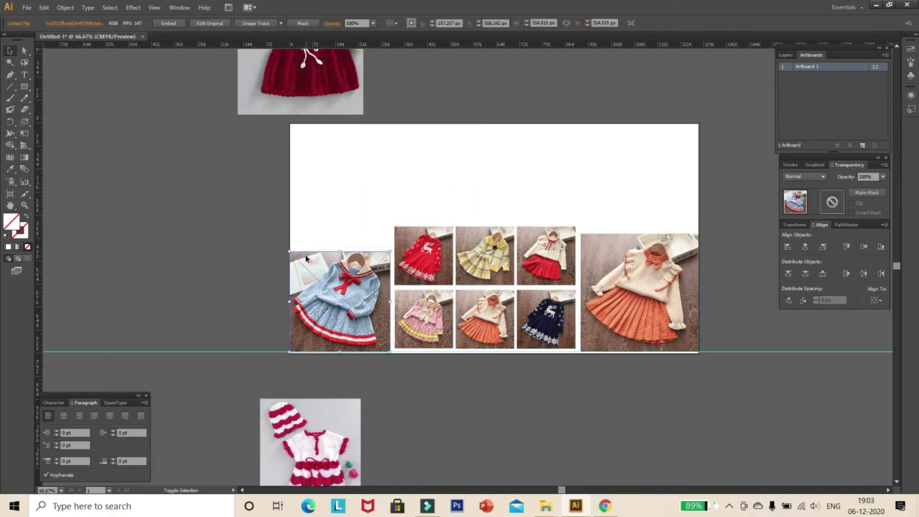
left_click_drag(290, 251, 265, 228)
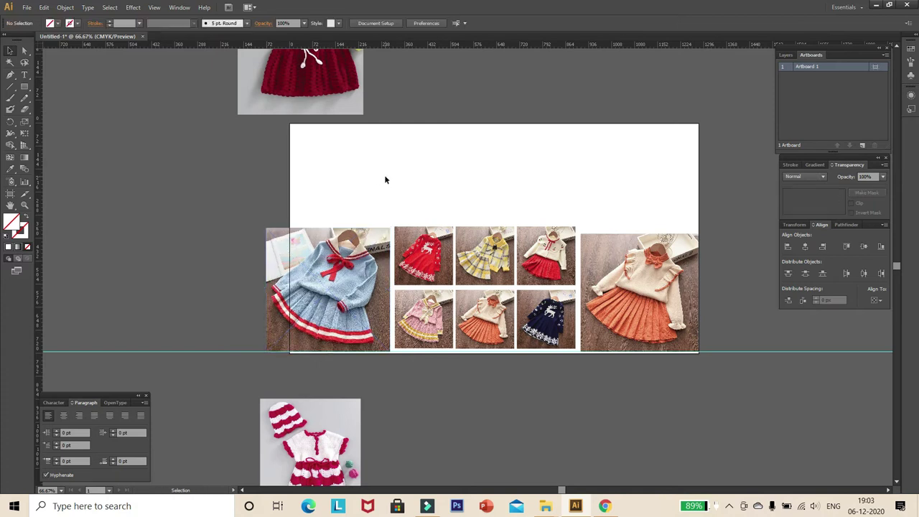
left_click(587, 246)
left_click_drag(701, 232, 704, 228)
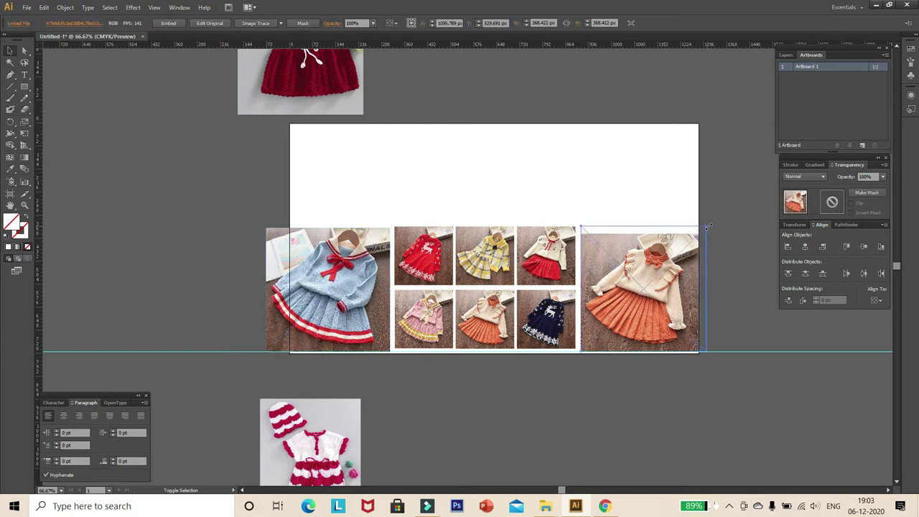
left_click(729, 228)
key("ctrl+minus")
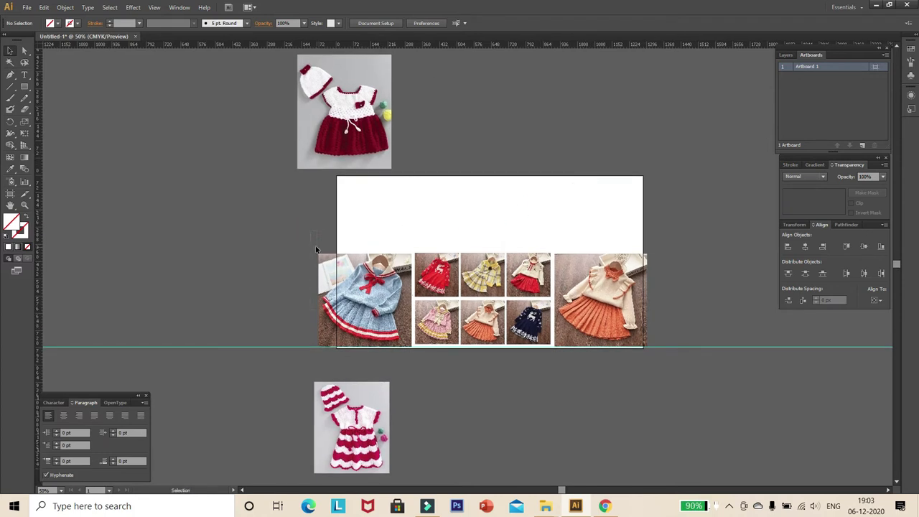
Step: Move the side photos off and align the grid to the artboard's left and bottom edges
left_click_drag(383, 274, 256, 232)
left_click_drag(601, 276, 671, 254)
left_click_drag(565, 338, 567, 339)
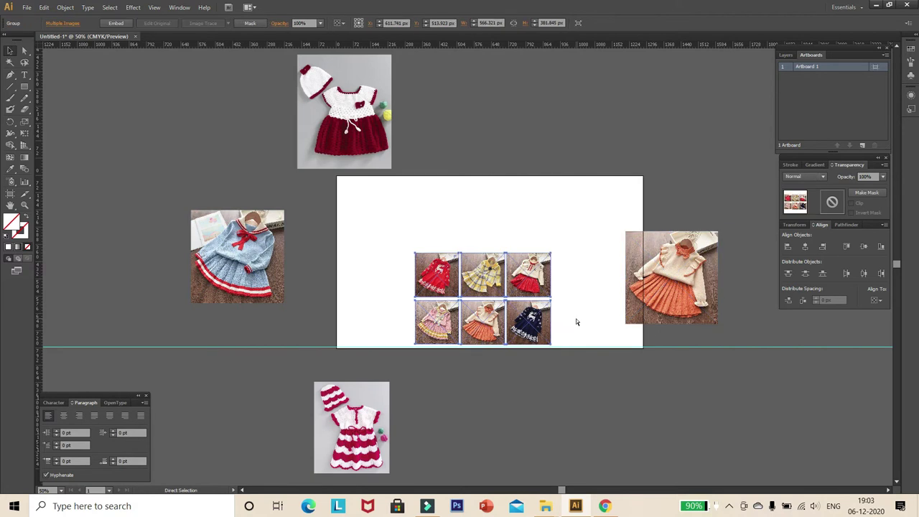
left_click(876, 300)
left_click(852, 332)
left_click(788, 246)
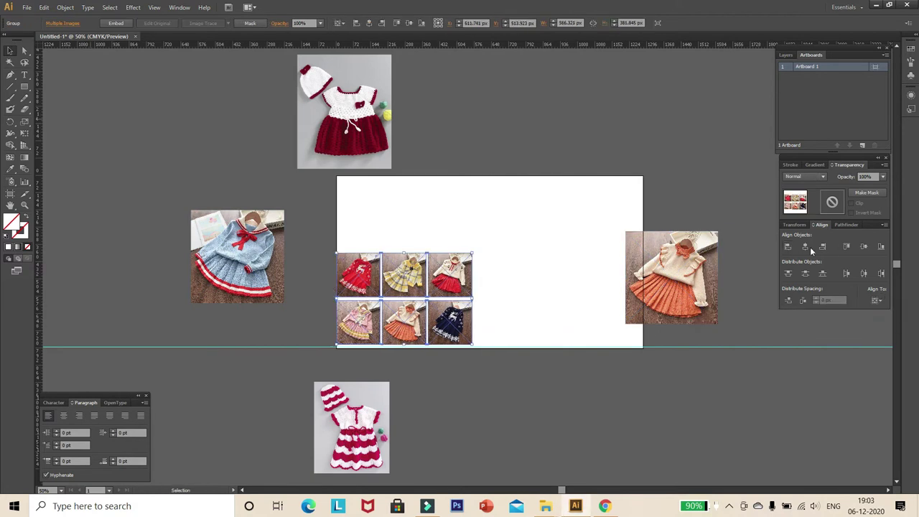
left_click(881, 248)
Step: Enlarge the grid to full artboard height and fit the blue sailor photo into the empty top slot
left_click_drag(474, 255, 614, 162)
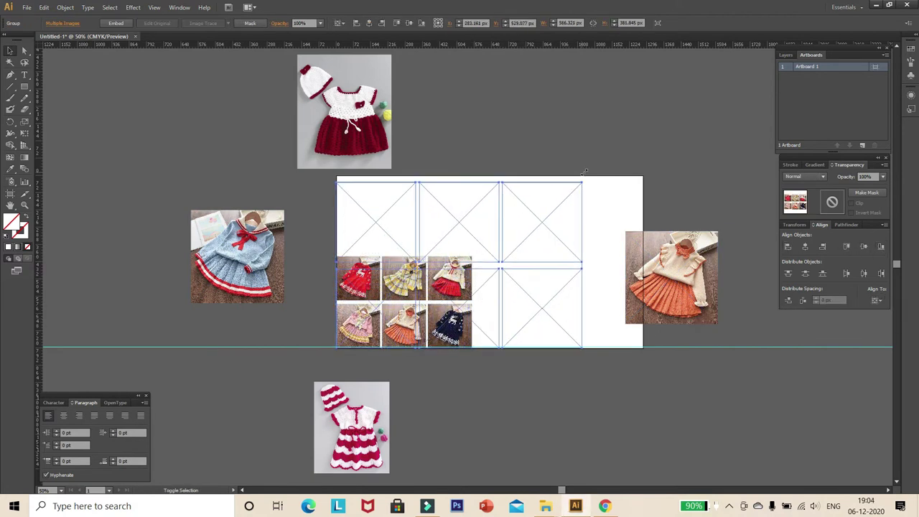
left_click(630, 167)
mouse_move(675, 260)
left_mouse_down()
mouse_move(733, 162)
mouse_move(682, 167)
left_mouse_up()
left_click_drag(171, 253, 573, 206)
left_click_drag(620, 181, 607, 193)
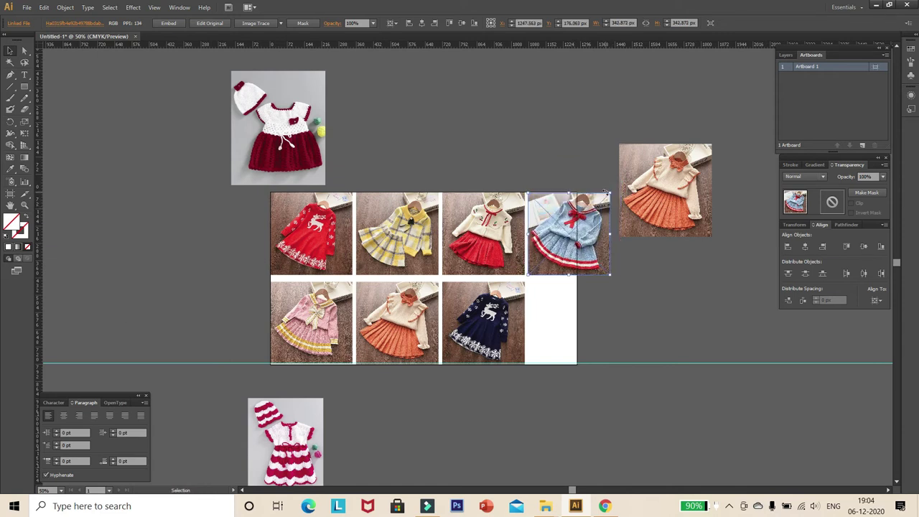
Step: Move the red-and-white dress photo into the empty bottom slot and scale it to fit
left_click(284, 428)
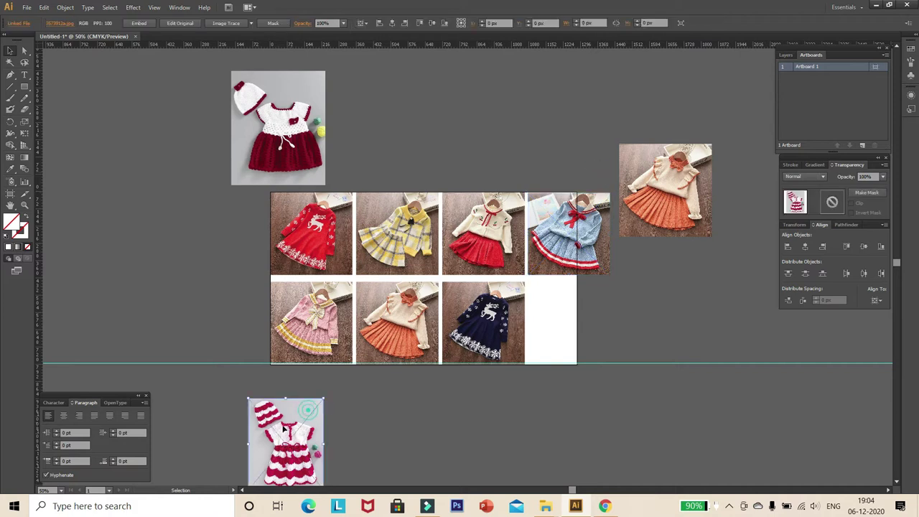
left_click_drag(317, 147, 590, 331)
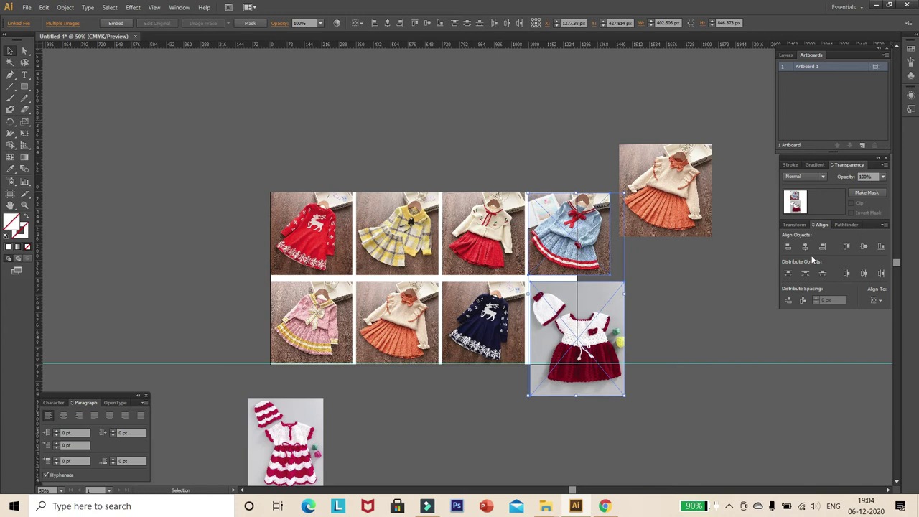
left_click(585, 265, "shift")
left_click(574, 244, "shift")
mouse_move(622, 395)
left_mouse_down()
mouse_move(607, 364)
mouse_move(595, 364)
left_mouse_up()
left_click(632, 327)
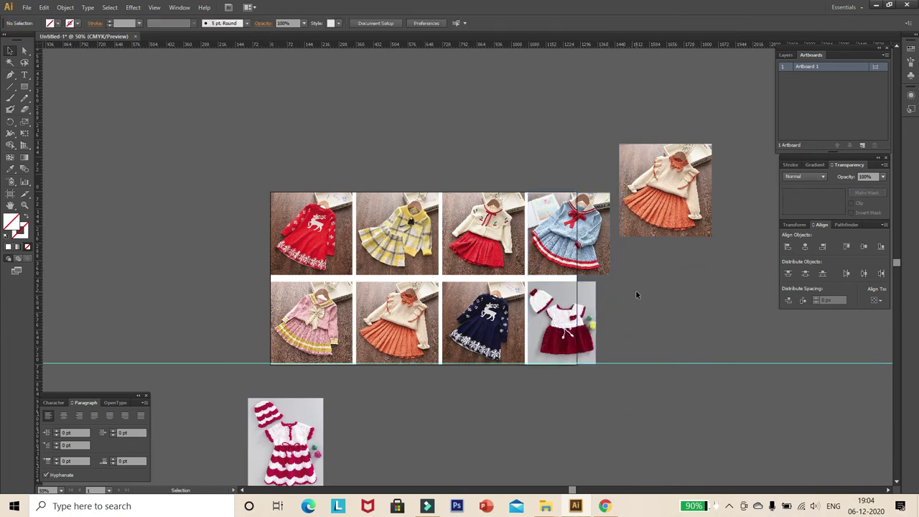
Step: Select the top-row photos, then all four bottom-row photos, to prepare alignment
left_click(599, 260)
left_click(595, 294, "shift")
left_click(875, 301)
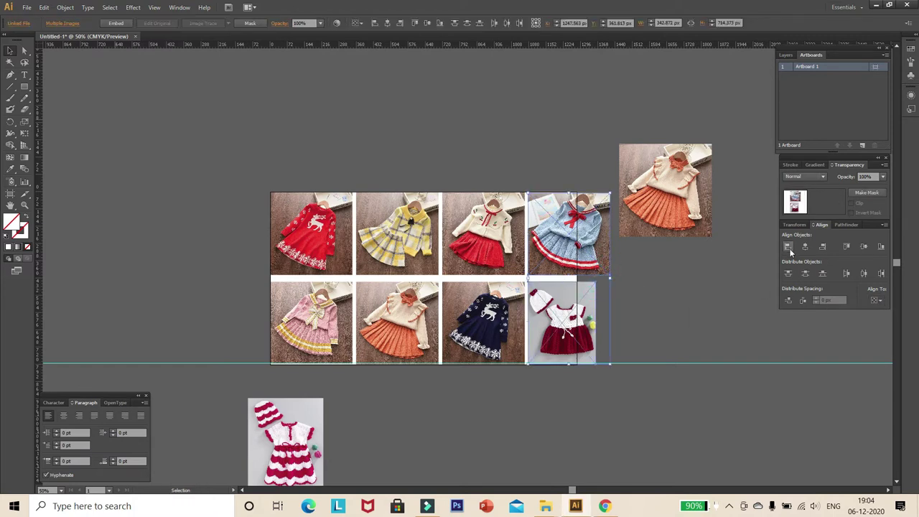
left_click_drag(617, 265, 266, 208)
left_click(718, 276)
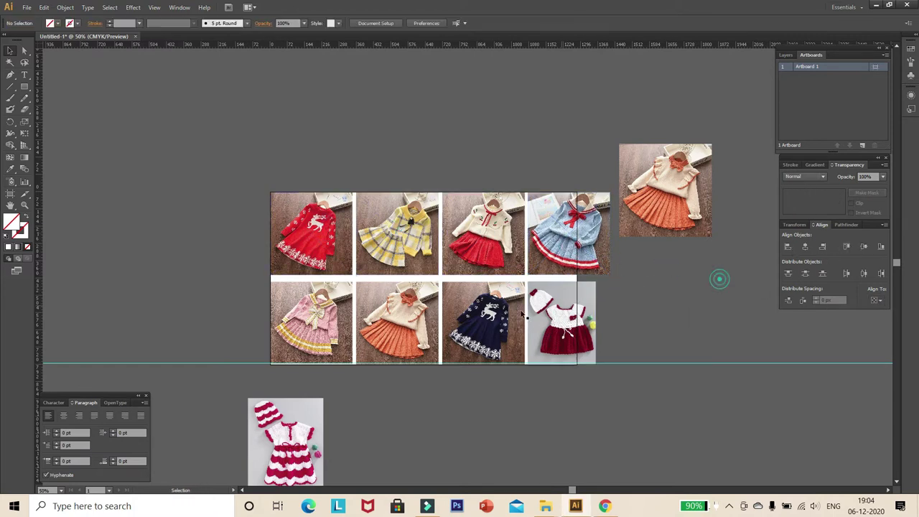
mouse_move(610, 373)
left_mouse_down()
mouse_move(345, 316)
mouse_move(315, 237)
left_mouse_up()
Step: Align the bottom-row photos on their bottom edges and the left-column photos on their left edges
left_click(883, 247)
left_click(662, 278)
left_click(877, 300)
left_click(858, 316)
left_click(788, 246)
Step: Select the four top-row photos, then the four bottom-row photos, then clear the selection
left_click(623, 290)
left_click(311, 233)
left_click(397, 234, "shift")
left_click(483, 233, "shift")
left_click(567, 233, "shift")
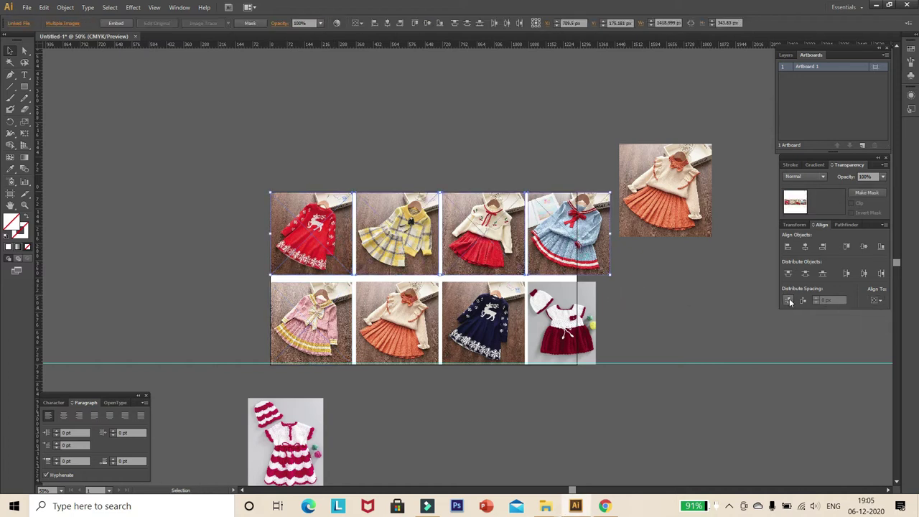
left_click(323, 310)
left_click(391, 318, "shift")
left_click(483, 319, "shift")
left_click(549, 316, "shift")
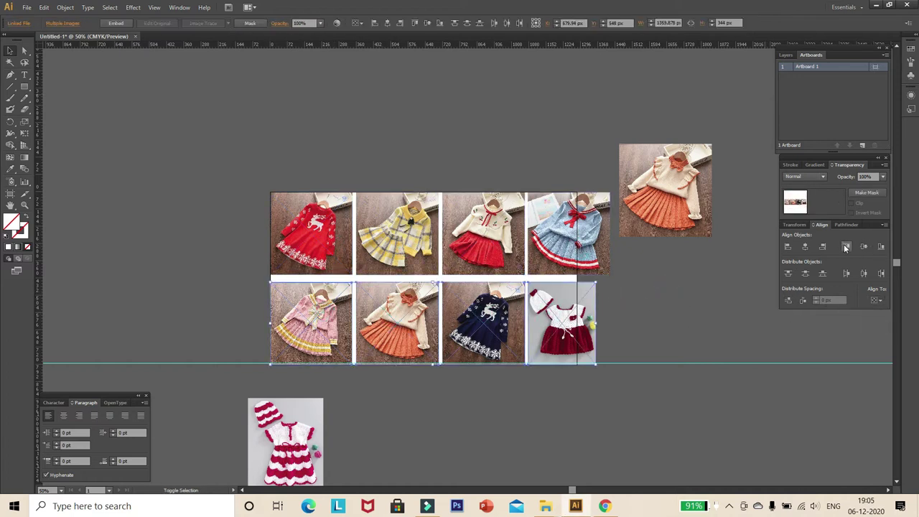
left_click(658, 280)
Step: Select all eight photos and scale the grid slightly smaller to fit inside the artboard
left_click(333, 238)
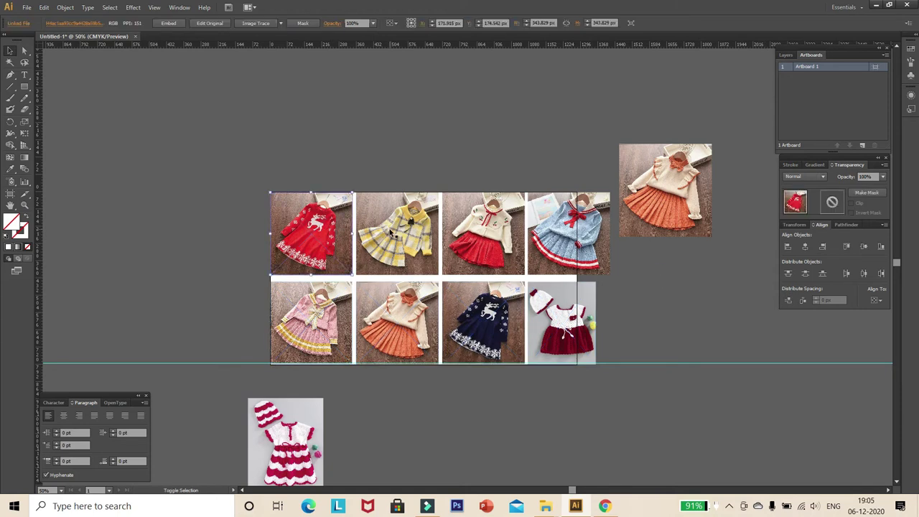
left_click(391, 234, "shift")
left_click(483, 233, "shift")
left_click(554, 234, "shift")
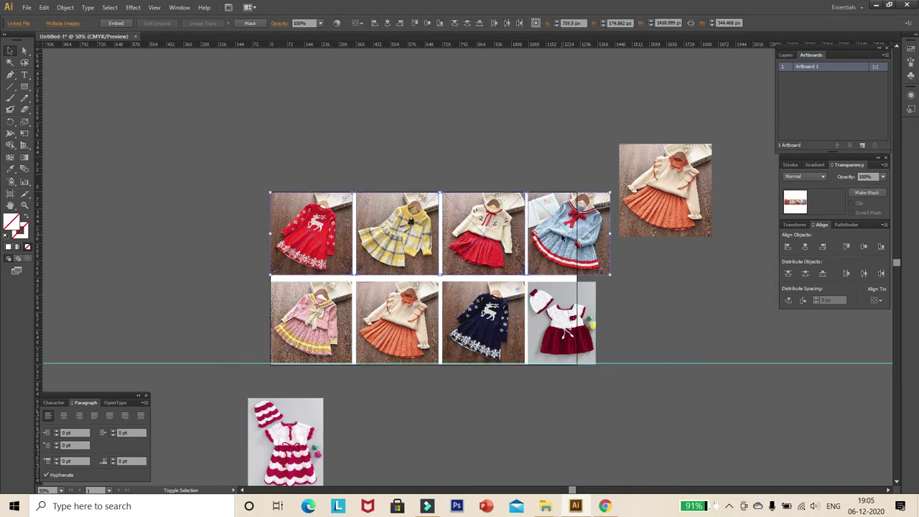
left_click(560, 323, "shift")
left_click(483, 319, "shift")
left_click(391, 318, "shift")
left_click(310, 319, "shift")
left_click_drag(609, 364, 606, 362)
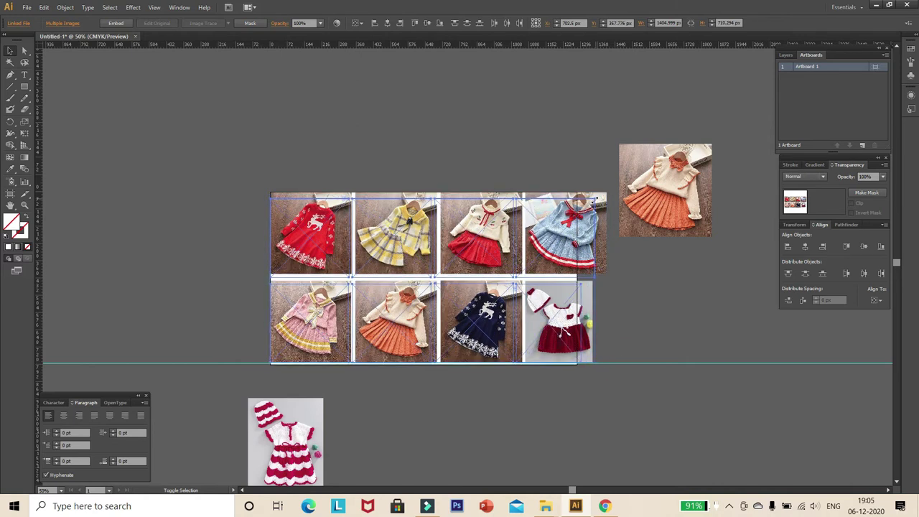
left_click_drag(608, 191, 577, 192)
left_click(589, 186)
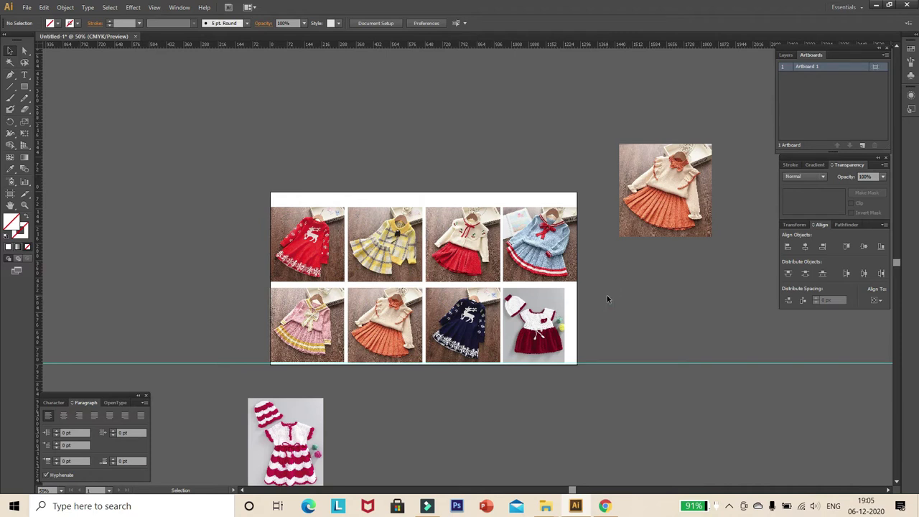
Step: Zoom in and draw a filled rectangle matching the navy-dress photo slot
key("ctrl+equal")
key("ctrl+equal")
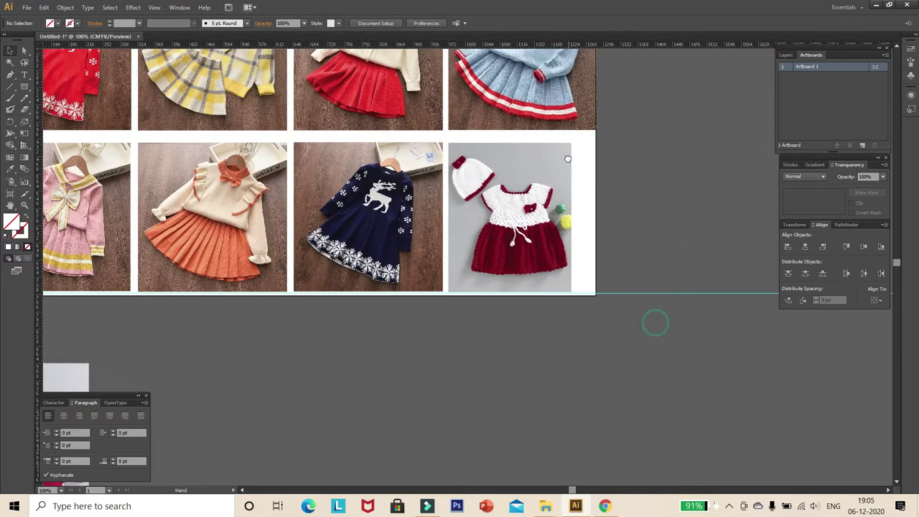
left_click_drag(625, 155, 628, 168)
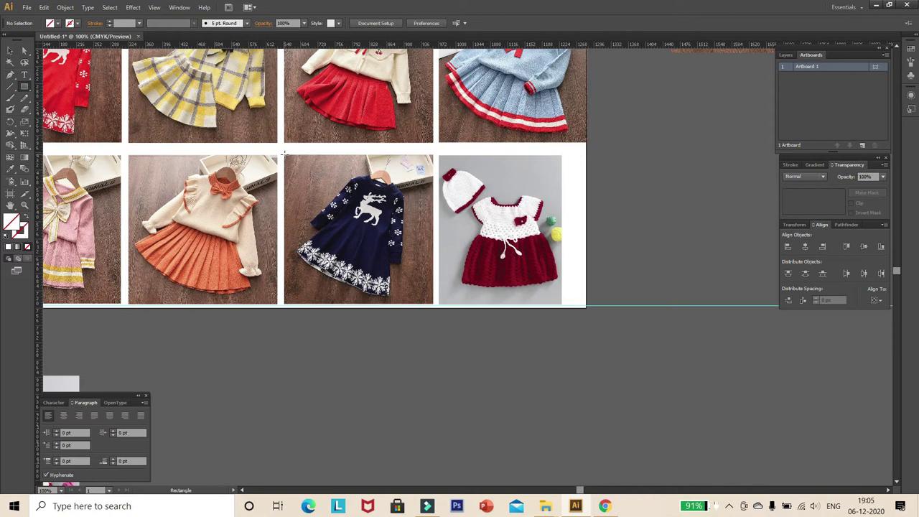
left_click_drag(283, 154, 433, 304)
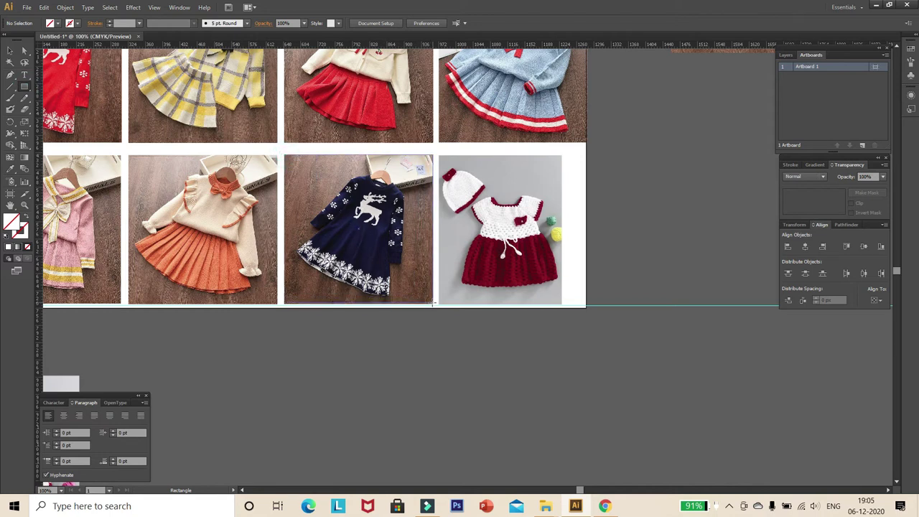
left_click(20, 180)
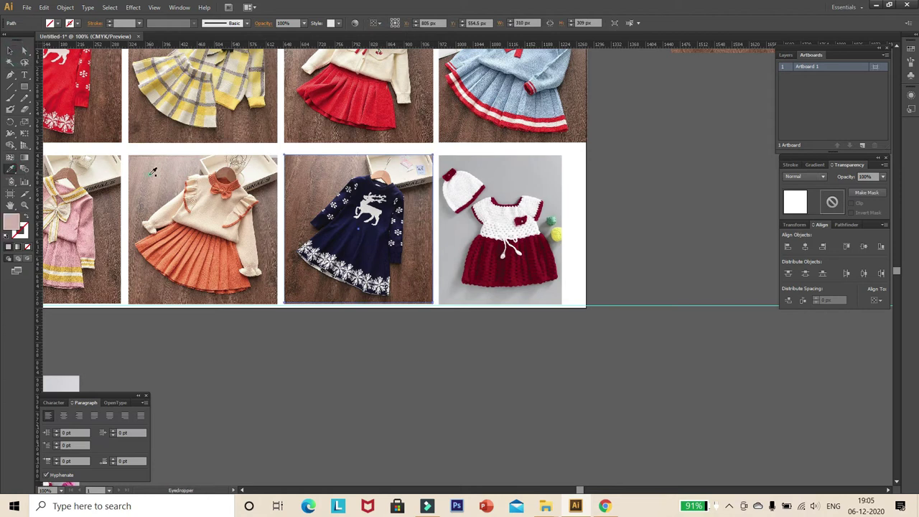
left_click(153, 170)
key("v")
Step: Copy the slot rectangle behind the crocheted dress photo, delete the pink cover, and recolour it grey
left_click_drag(488, 195, 489, 195)
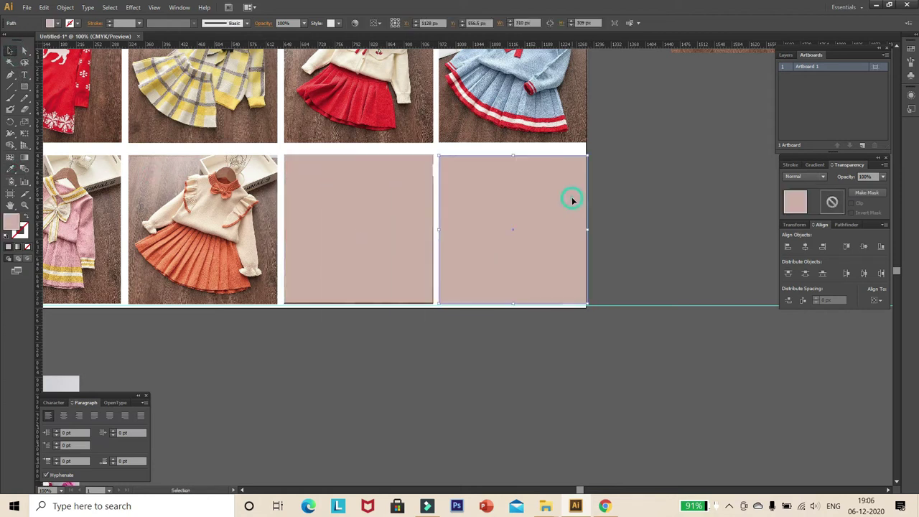
key("ctrl+shift+bracketleft")
left_click(342, 194)
key("Delete")
left_click(571, 193)
key("i")
left_click(530, 178)
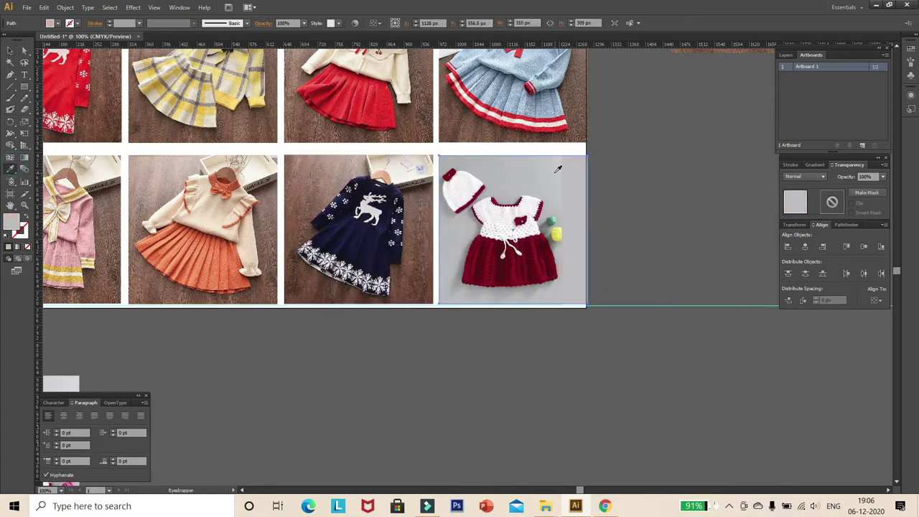
Step: Enlarge the crocheted dress image to cover its slot and clip it to the rectangle
left_click(559, 209)
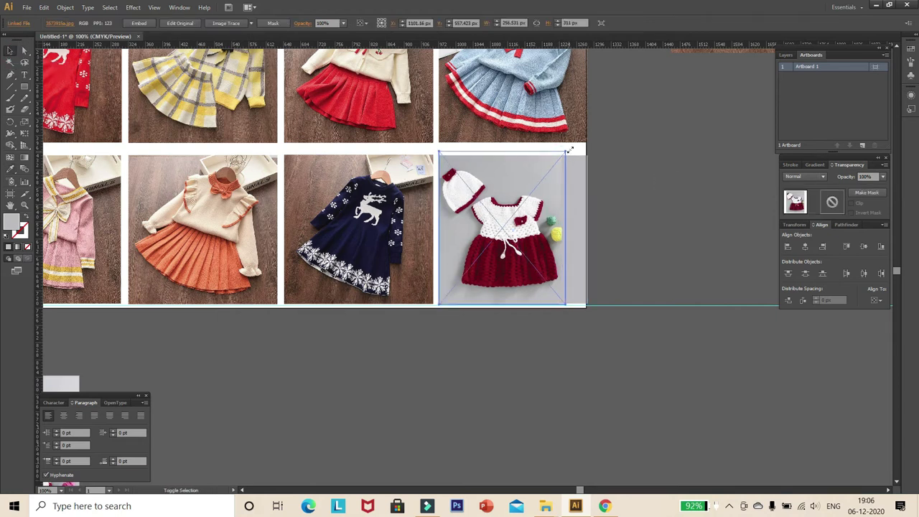
left_click_drag(562, 154, 571, 145)
left_click_drag(571, 304, 586, 323)
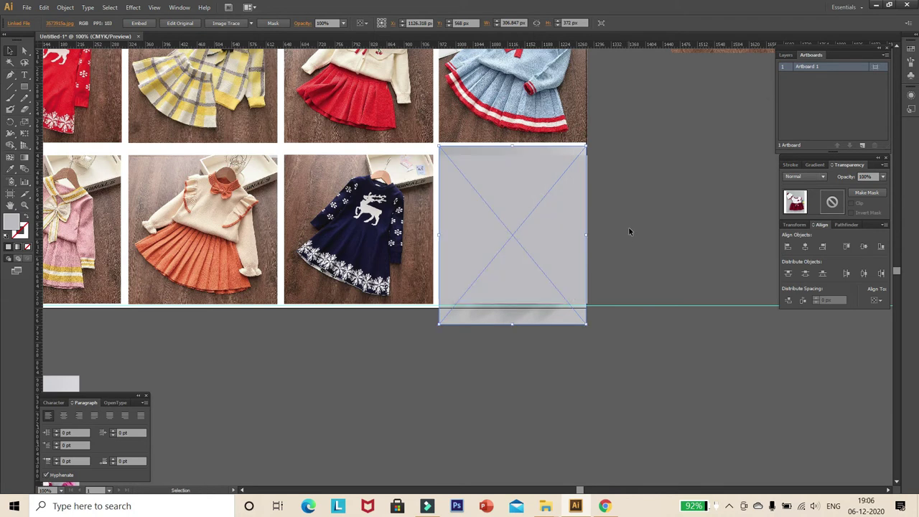
left_click_drag(629, 228, 578, 251)
key("ctrl+7")
Step: Adjust the zoom and nudge the top row of images down and back up
left_click(648, 226)
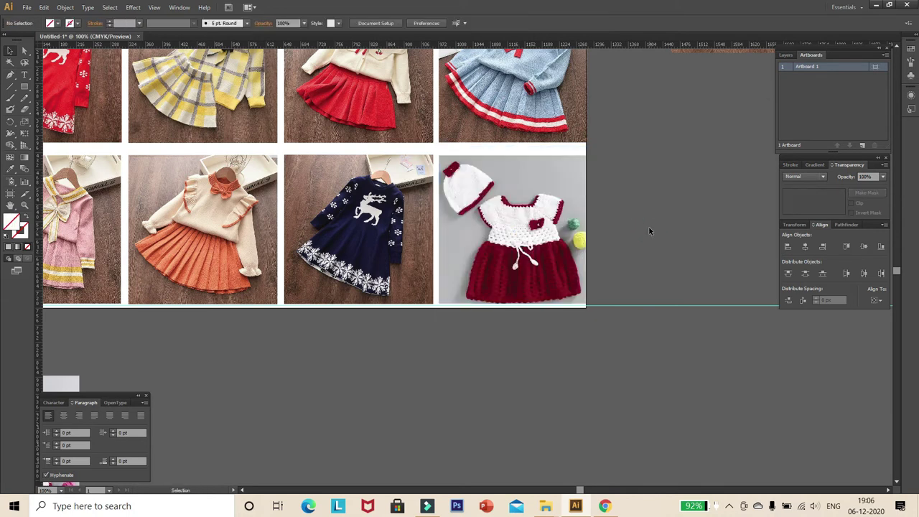
key("ctrl+minus")
key("ctrl+minus")
key("ctrl+minus")
key("ctrl+plus")
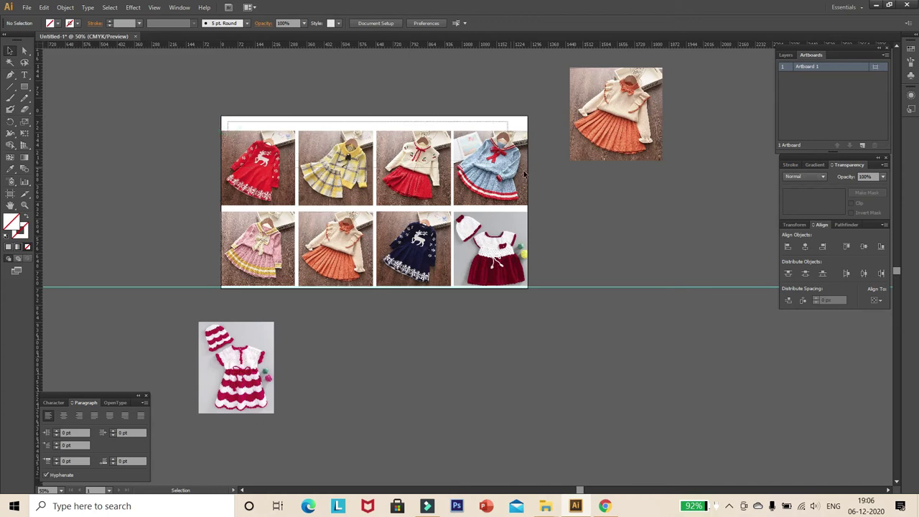
left_click_drag(217, 113, 555, 199)
key("Down")
key("Down")
key("Down")
key("Down")
key("Down")
key("Up")
left_click(549, 209)
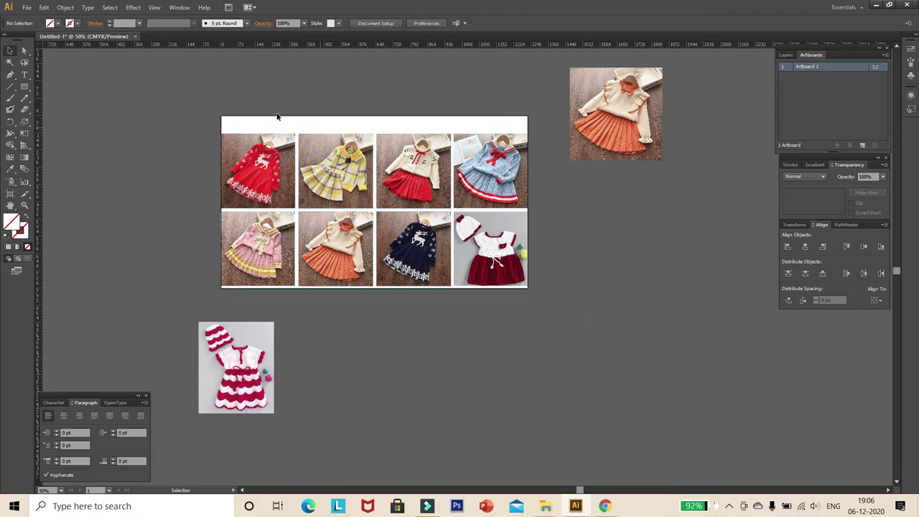
Step: Marquee-select all eight grid photos and group them together
left_click(526, 225)
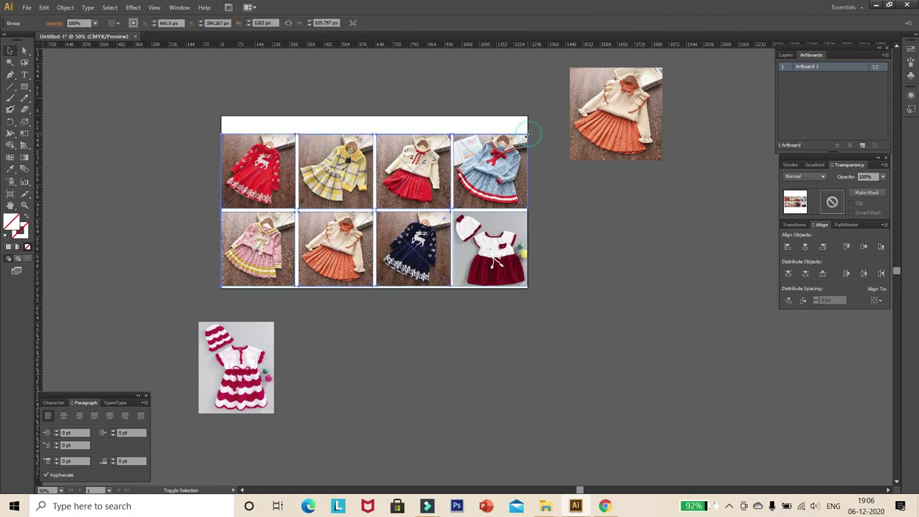
left_click_drag(553, 219, 502, 179)
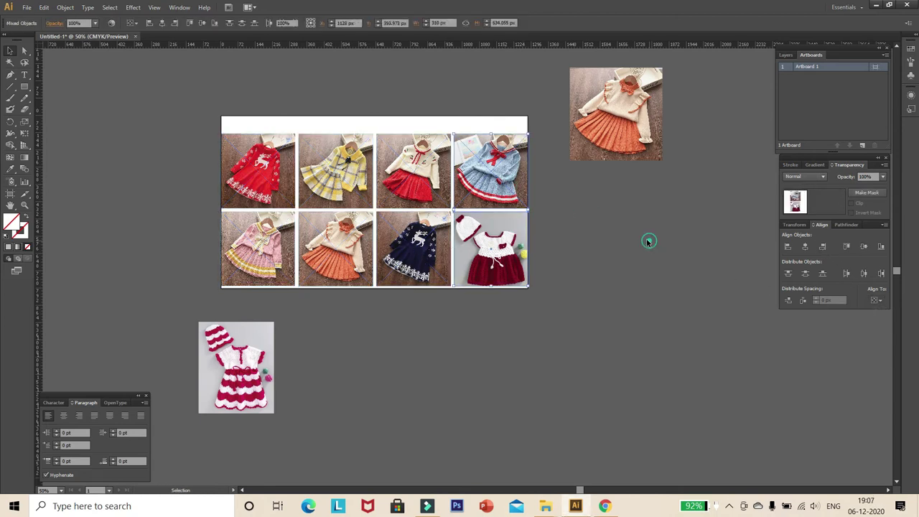
left_click_drag(574, 194, 273, 179)
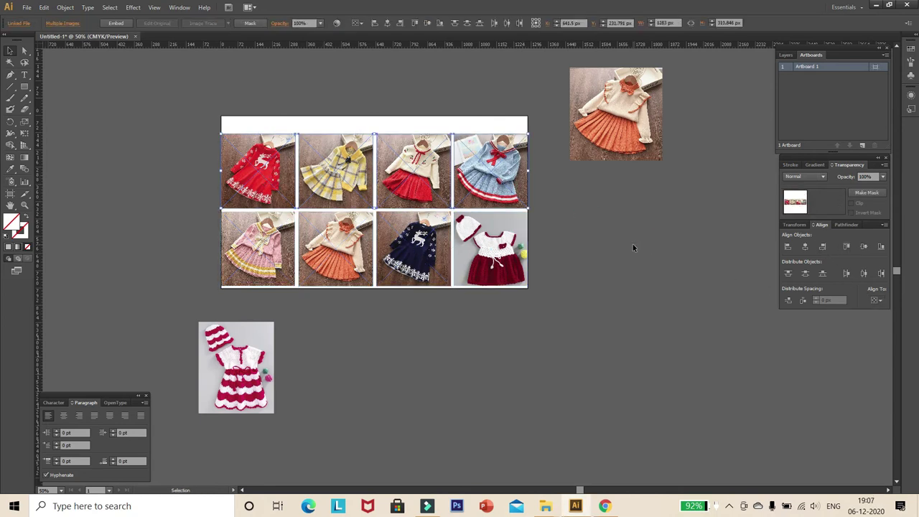
left_click_drag(633, 248, 287, 251)
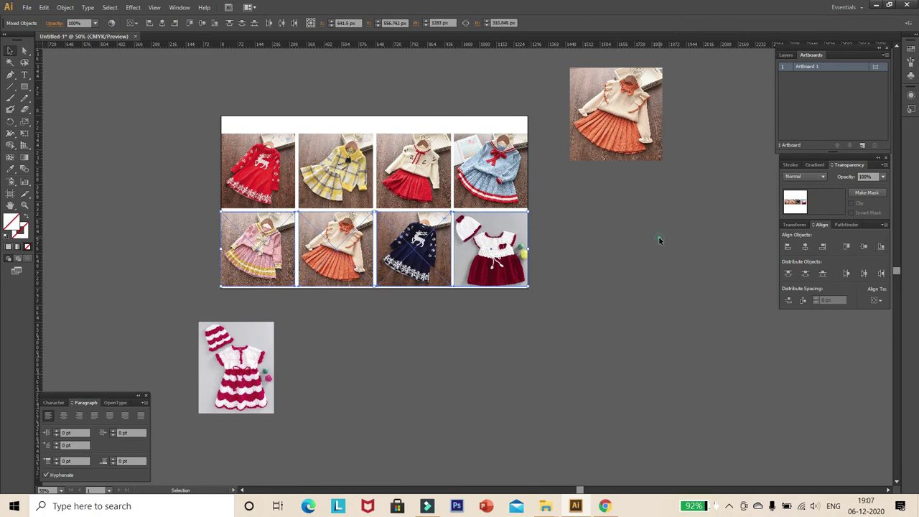
left_click_drag(543, 166, 219, 108)
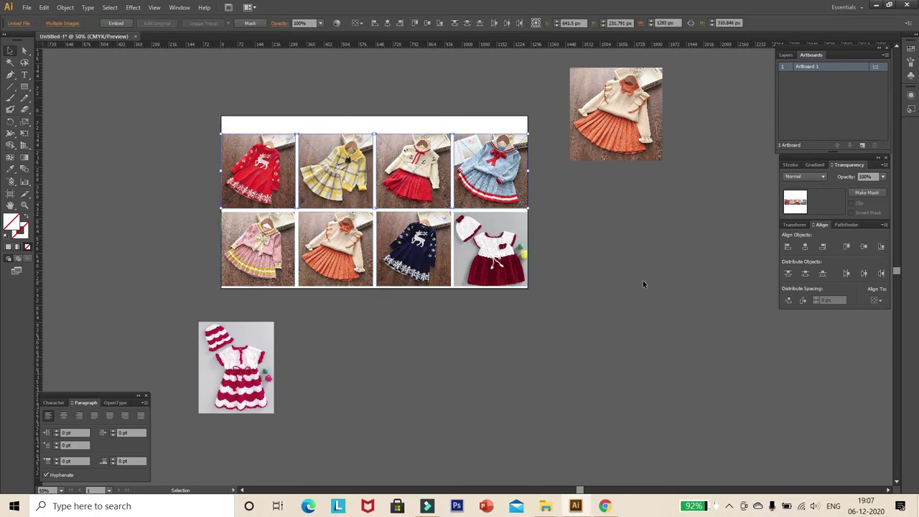
left_click_drag(193, 229, 605, 269)
left_click(628, 255)
left_click_drag(203, 137, 532, 273)
key("ctrl+g")
Step: Delete the loose orange-skirt photo and the stray dress photo below the grid
left_click(875, 300)
left_click(585, 244)
left_click(476, 196)
left_click(586, 247)
left_click(622, 138)
key("Delete")
left_click(255, 339)
key("Delete")
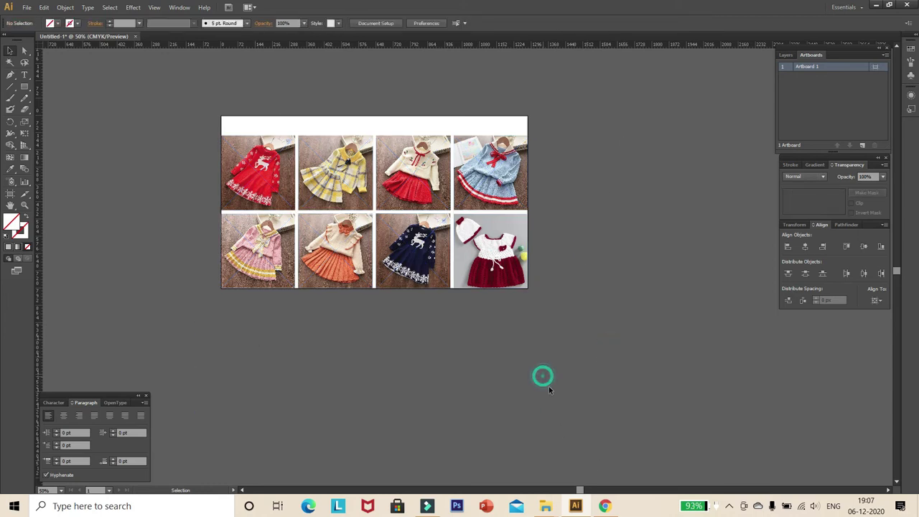
Step: In a new Chrome tab, search Google for 'kids girl dress' and select the query text
left_click(604, 505)
left_click(304, 9)
type("g")
key("Return")
left_click(518, 223)
type("kids gir")
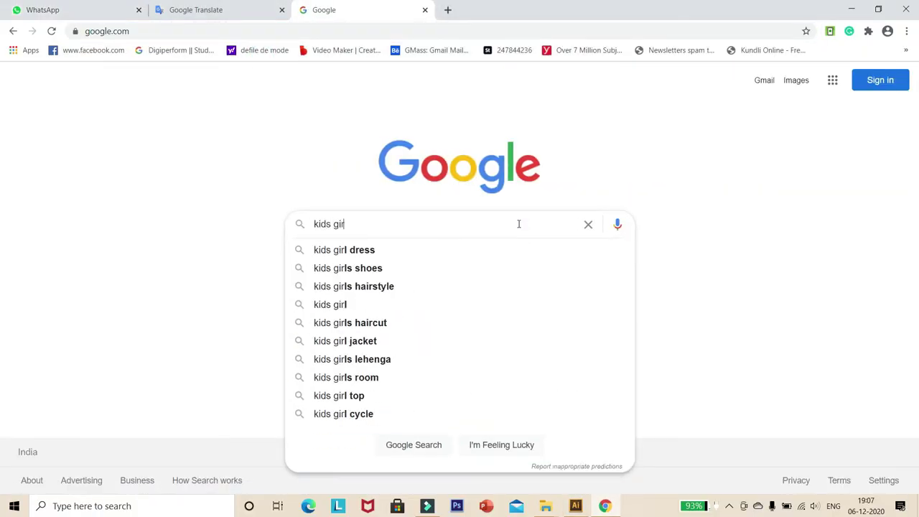
type("l")
left_click(379, 250)
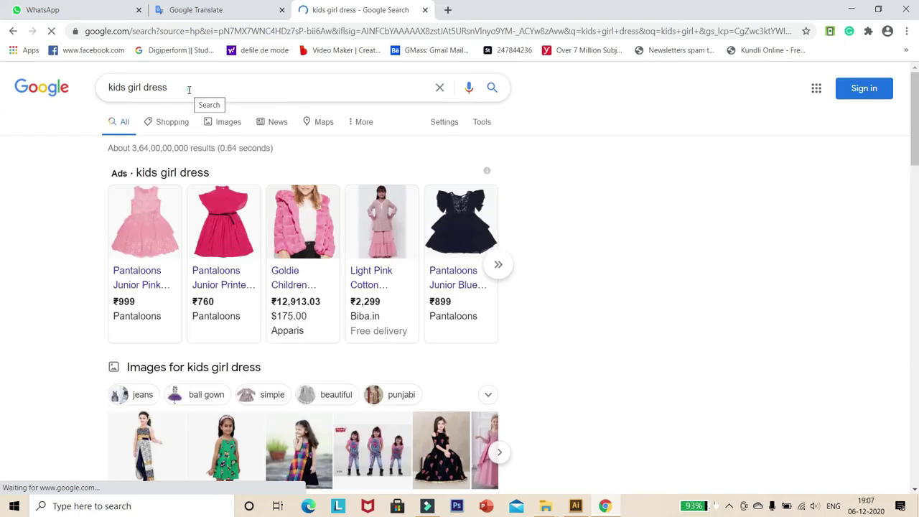
left_click_drag(188, 88, 89, 89)
Step: Paste 'kids girl dress' into Illustrator, enlarge it, and place it in the white strip above the grid
key("ctrl+c")
left_click(575, 506)
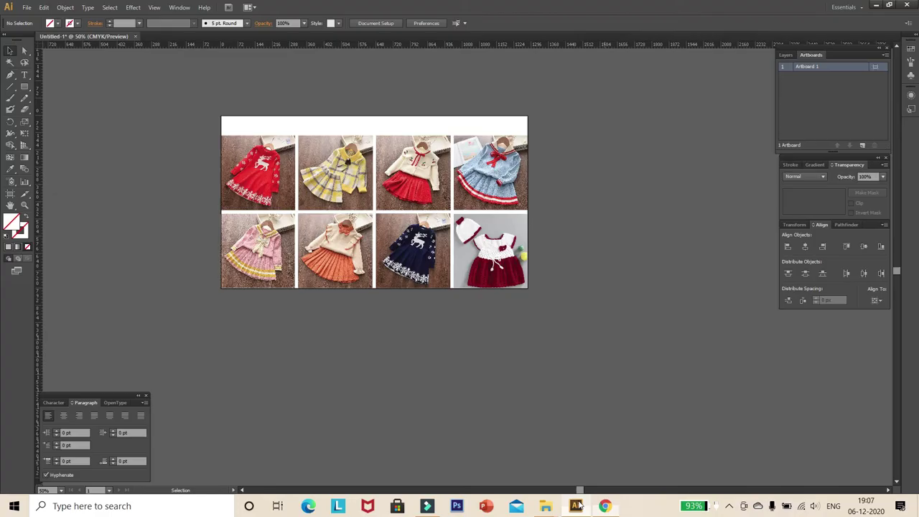
key("ctrl+v")
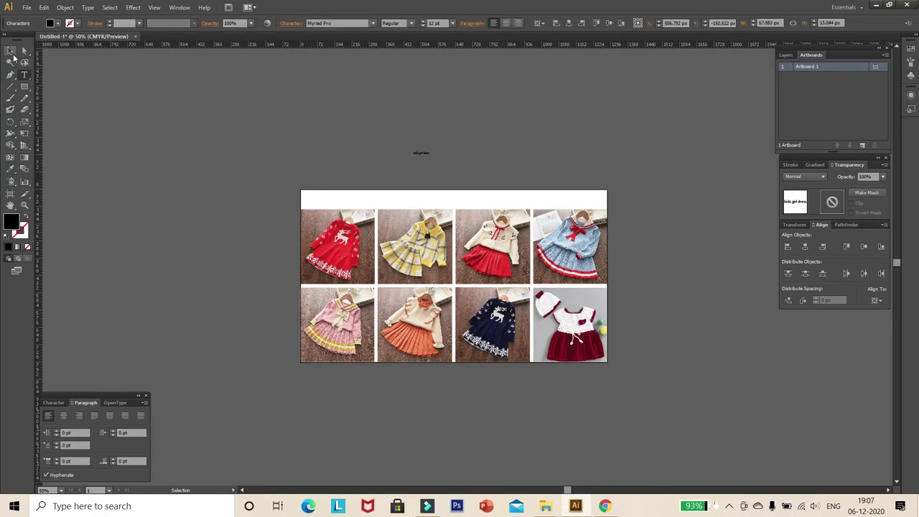
left_click_drag(431, 150, 613, 103)
mouse_move(477, 151)
left_mouse_down()
mouse_move(515, 193)
mouse_move(515, 206)
left_mouse_up()
left_click_drag(576, 188, 531, 194)
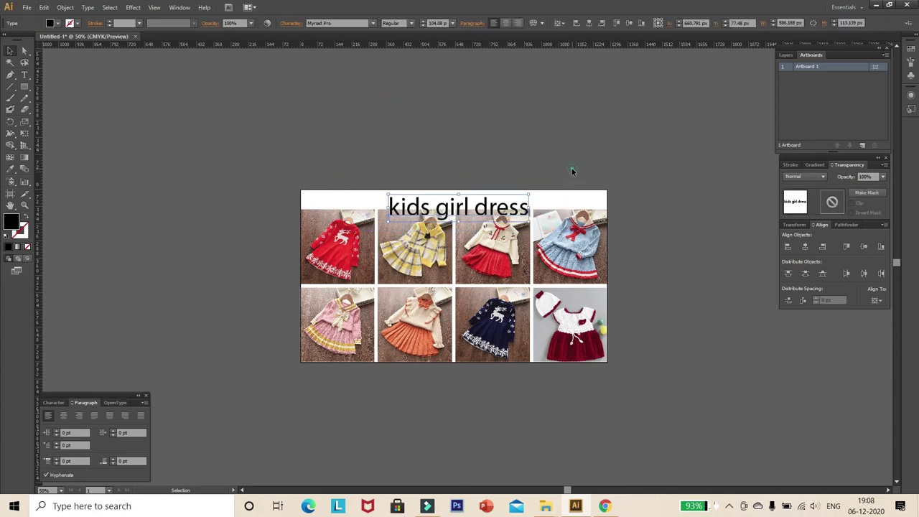
left_click(572, 171)
left_click_drag(549, 151, 543, 123)
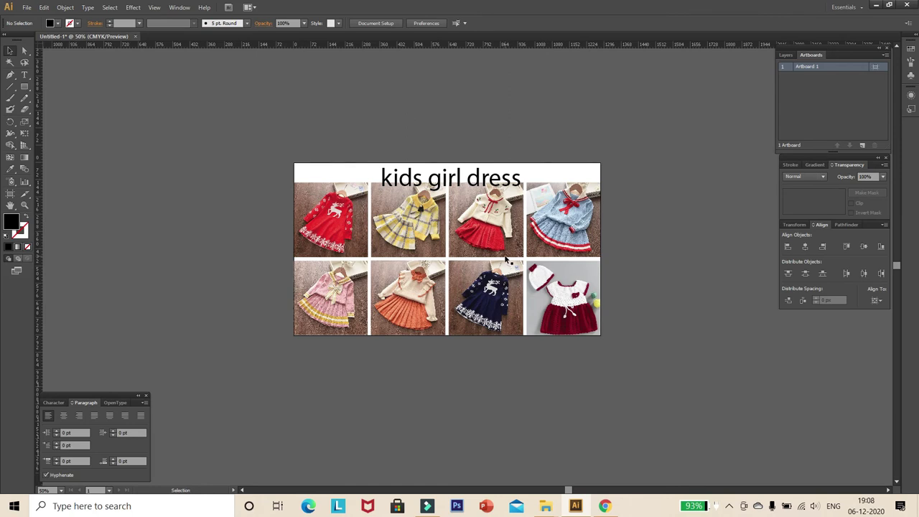
left_click(505, 256)
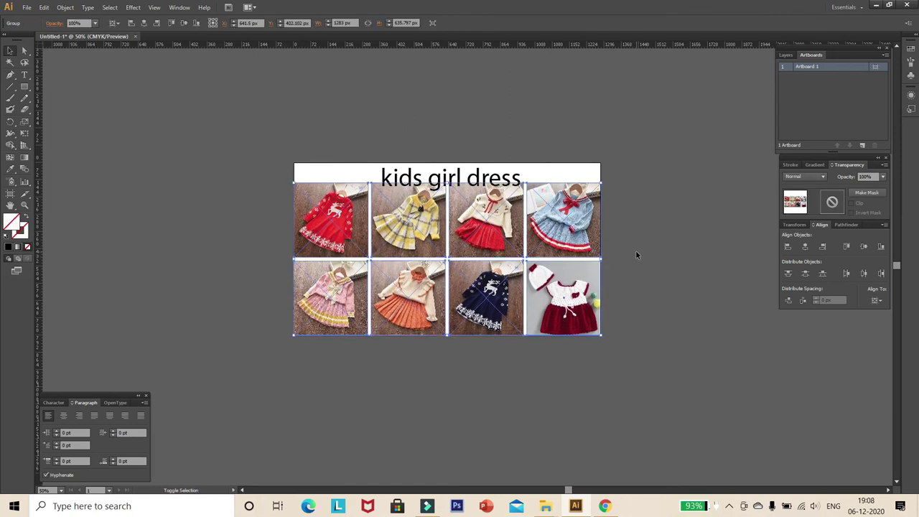
Step: Set the title in Perpetua Titling MT Light and change its case to read KIDS GIRL DRESS
left_click(451, 178)
key("Down")
key("Down")
key("Down")
key("Down")
key("Down")
key("Down")
key("Down")
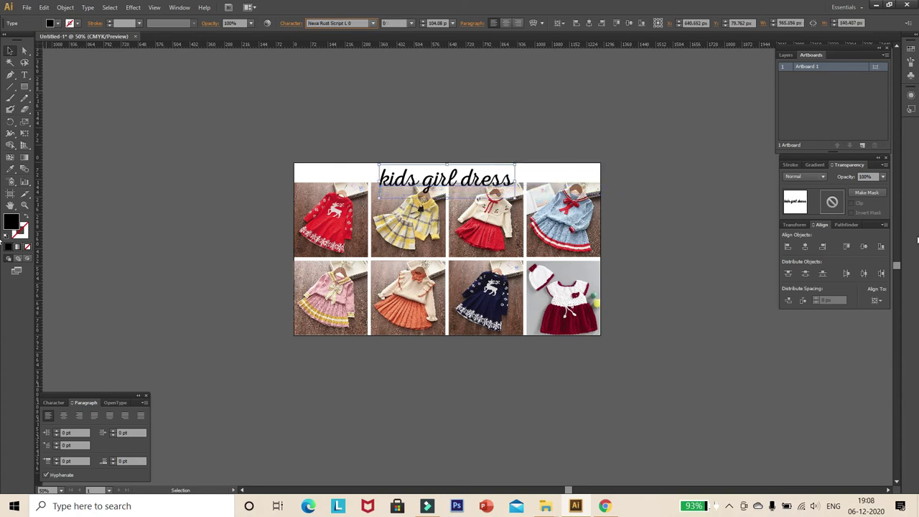
key("Down")
key("Down")
key("Down")
key("Down")
key("Down")
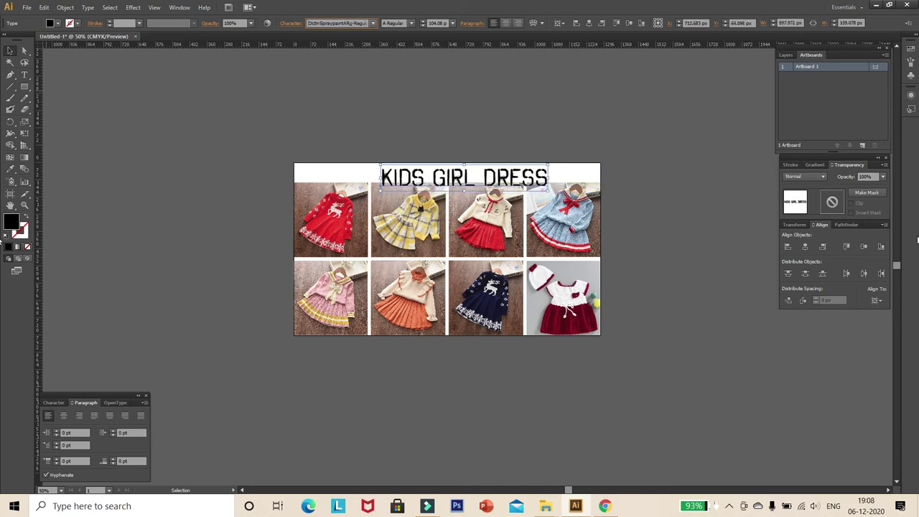
key("Down")
key("Down")
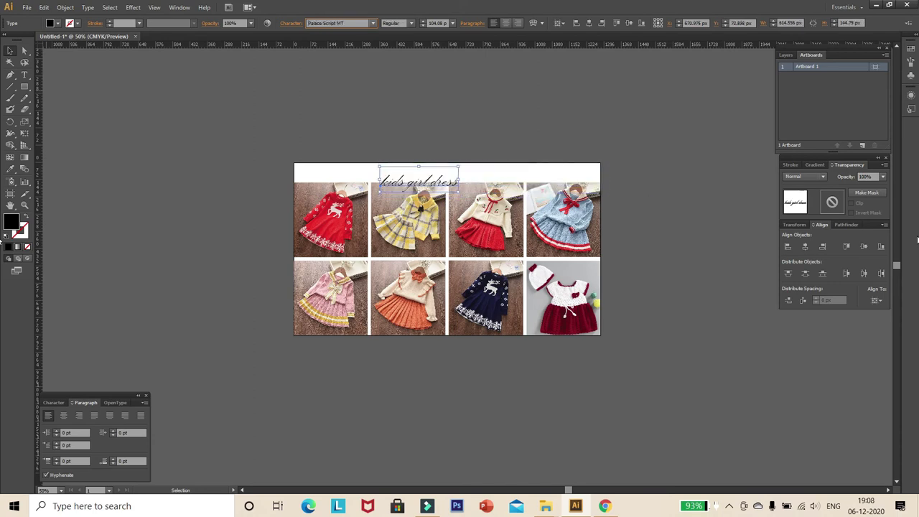
key("Down")
key("Down")
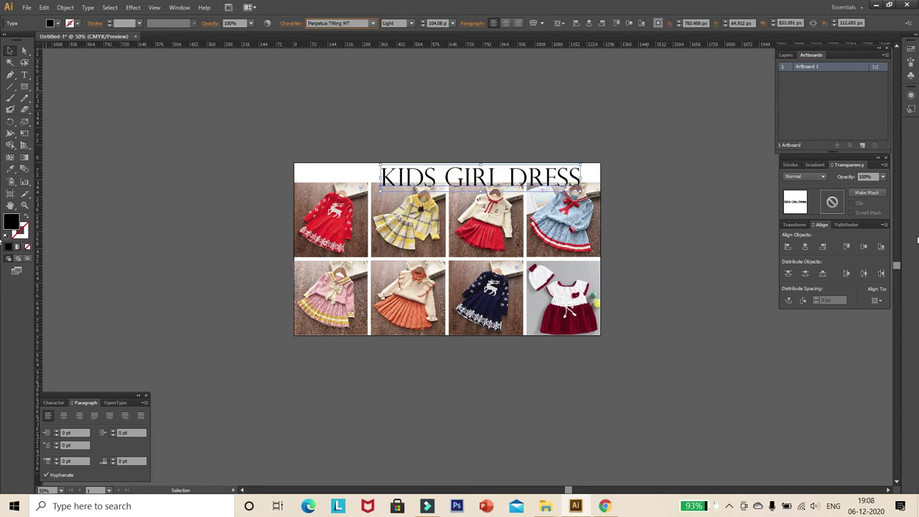
left_click(87, 7)
left_click(276, 166)
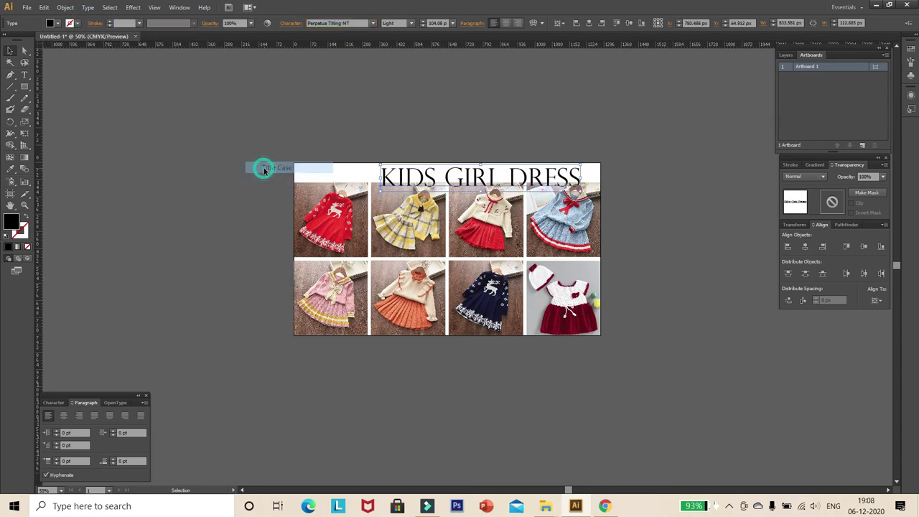
Step: Centre the title horizontally on the artboard using Align to Artboard
left_click(503, 116)
mouse_move(502, 178)
left_mouse_down()
mouse_move(494, 177)
mouse_move(514, 179)
left_mouse_up()
left_click(877, 300)
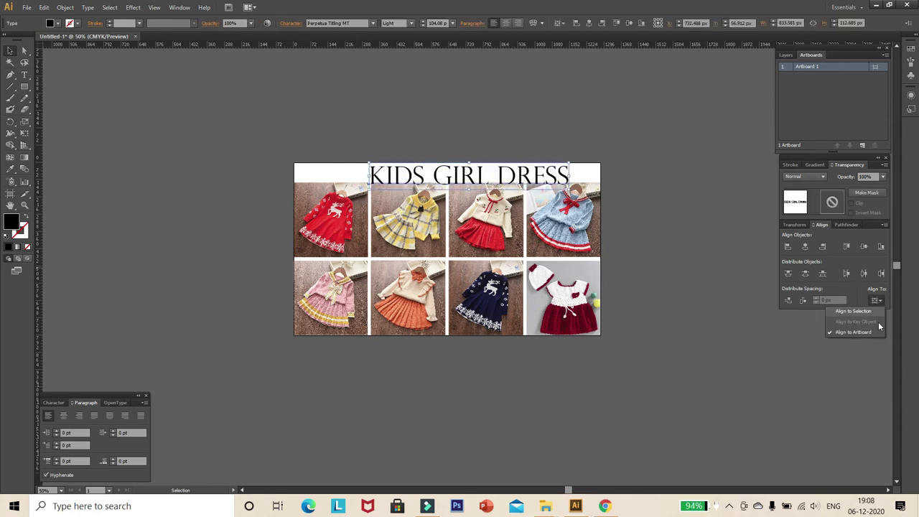
left_click(804, 246)
left_click(618, 135)
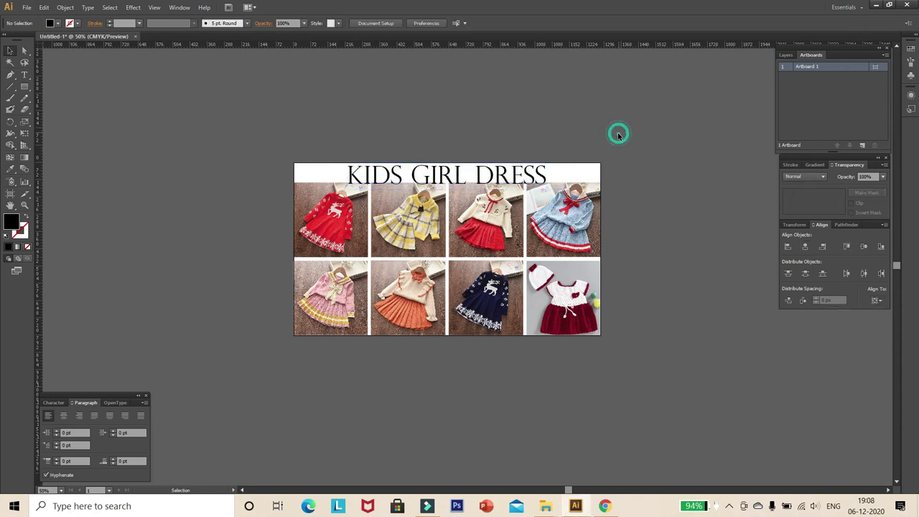
left_click(529, 177)
Step: Resize the title to 83.76 pt, nudge it down, and preview the collage full-window without panels
left_click(434, 23)
type("93")
key("Return")
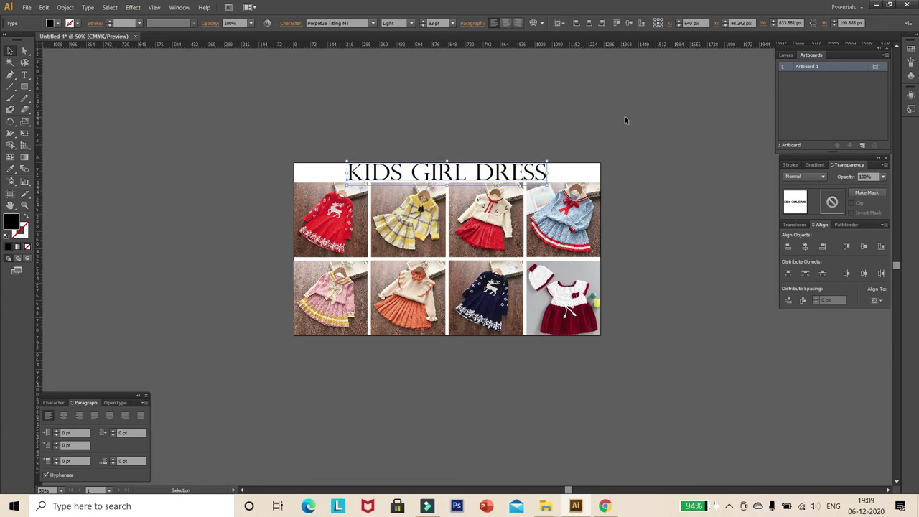
key("Down")
key("Down")
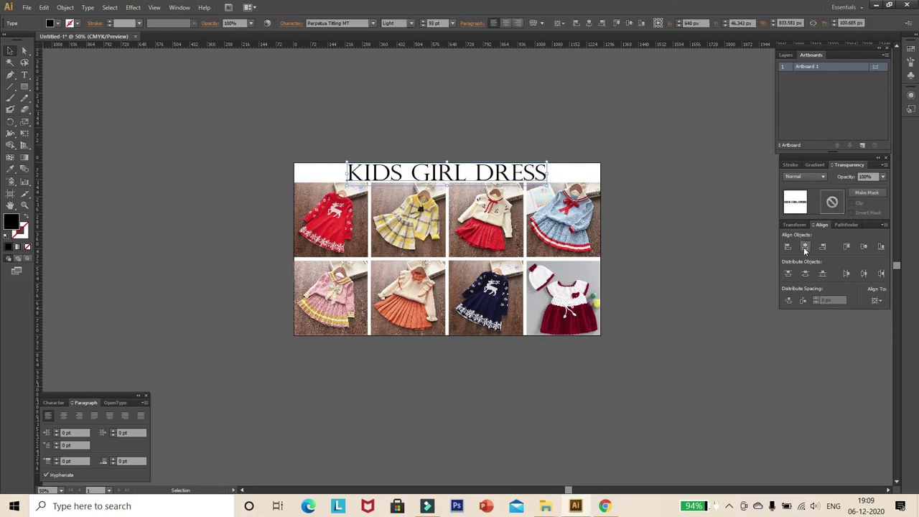
left_click(663, 193)
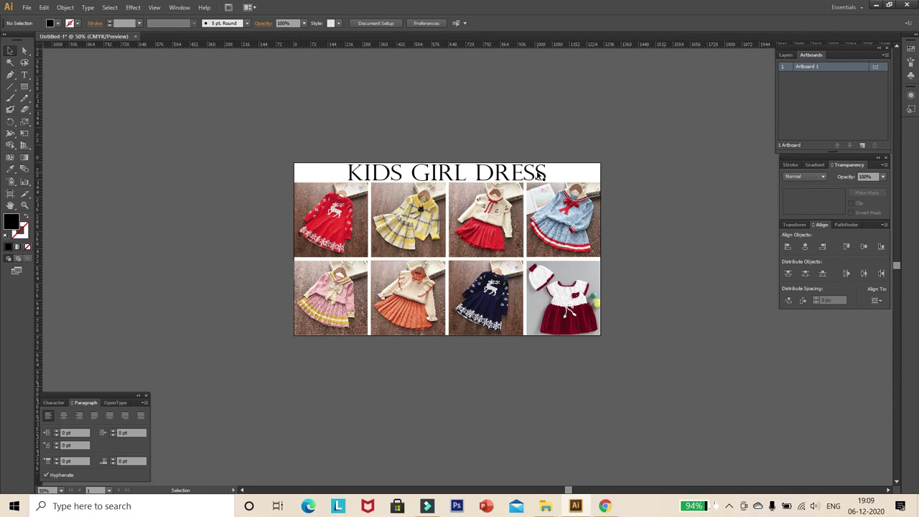
left_click(541, 176)
triple_click(446, 161)
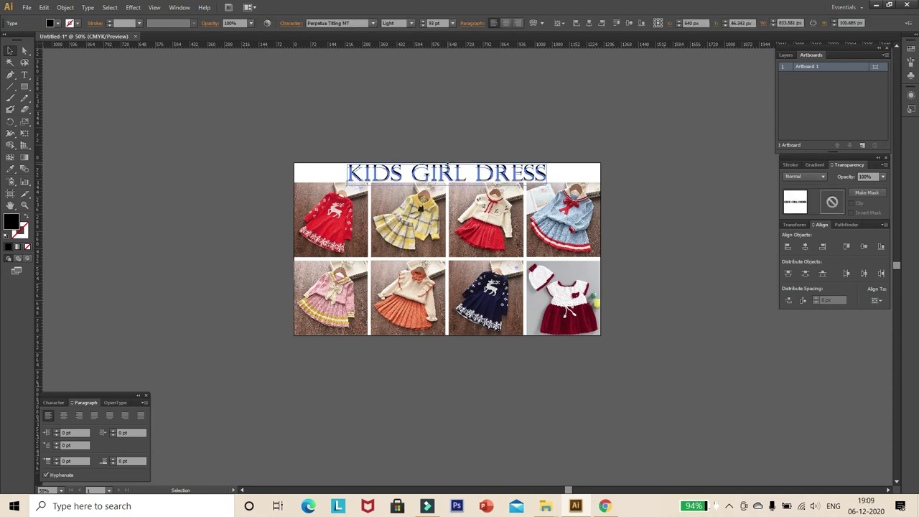
key("Escape")
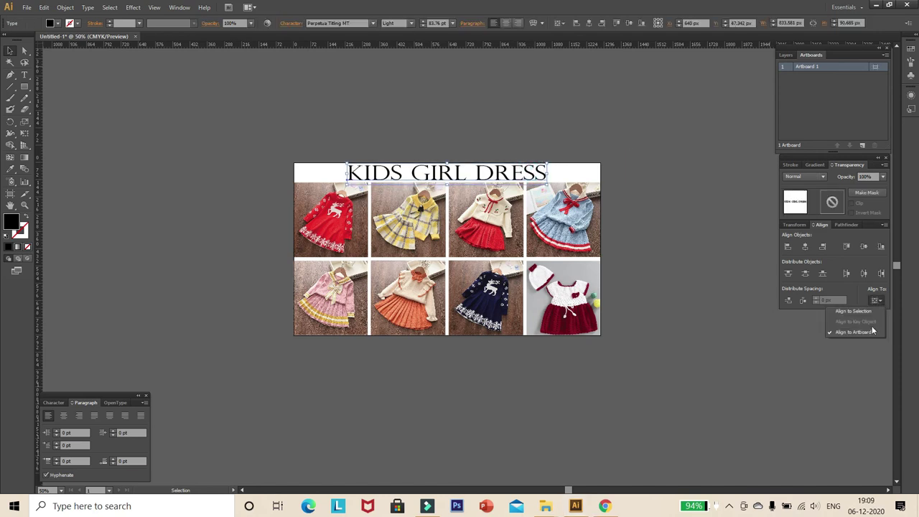
left_click(630, 168)
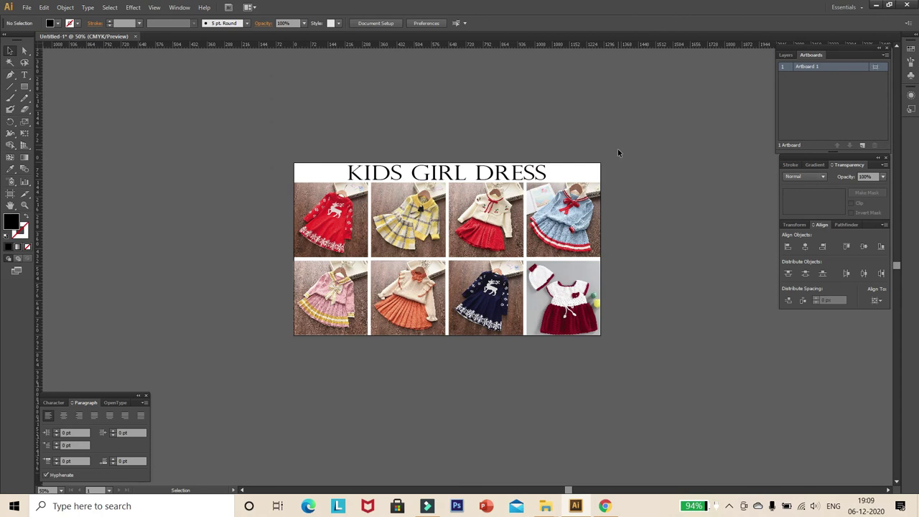
key("ctrl+0")
key("shift+Tab")
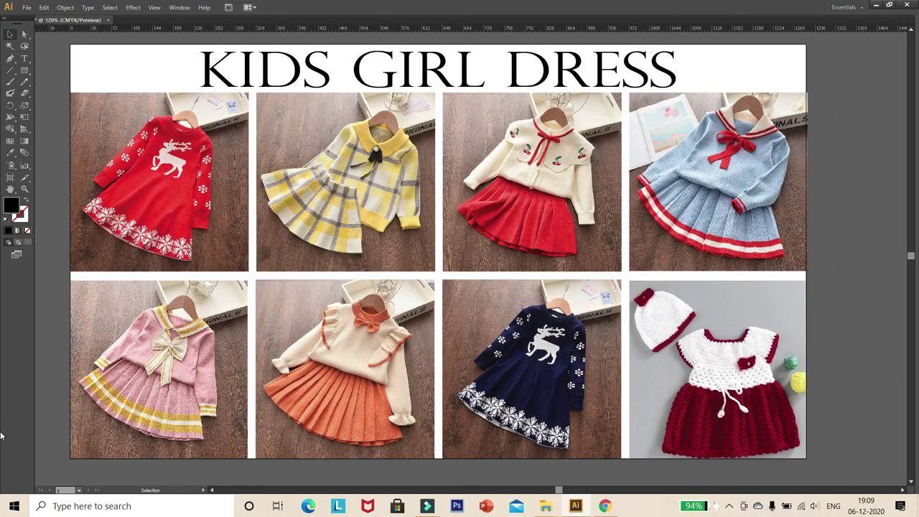